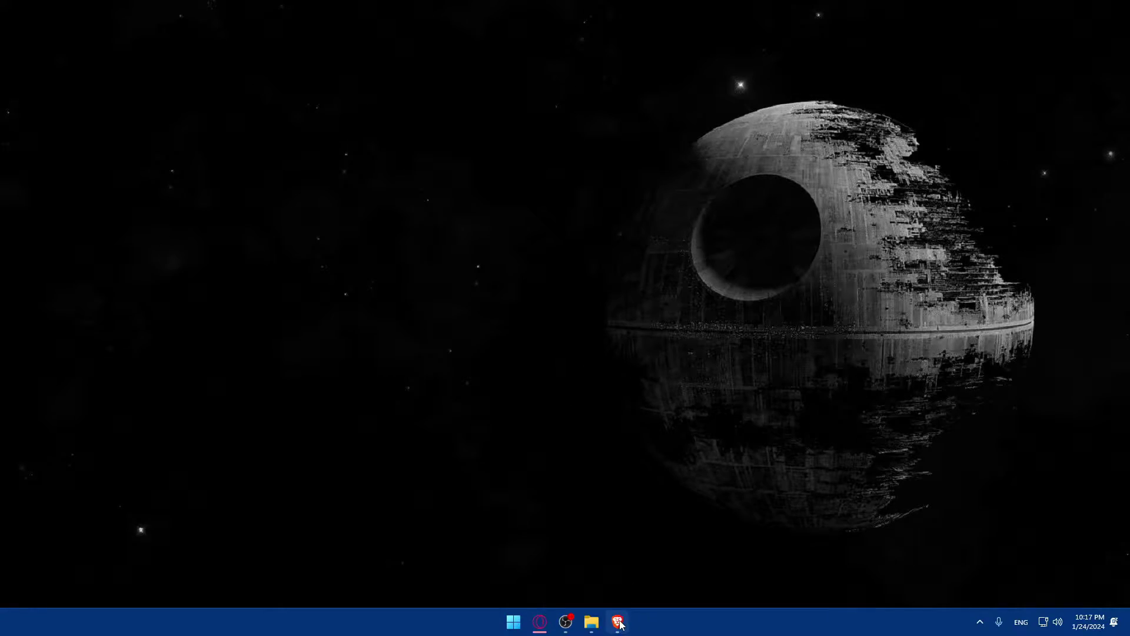
# Bring the Brave browser window to the front, showing a new tab page
pyautogui.click(617, 622)
pyautogui.click(618, 621)
pyautogui.click(617, 622)
pyautogui.click(618, 621)
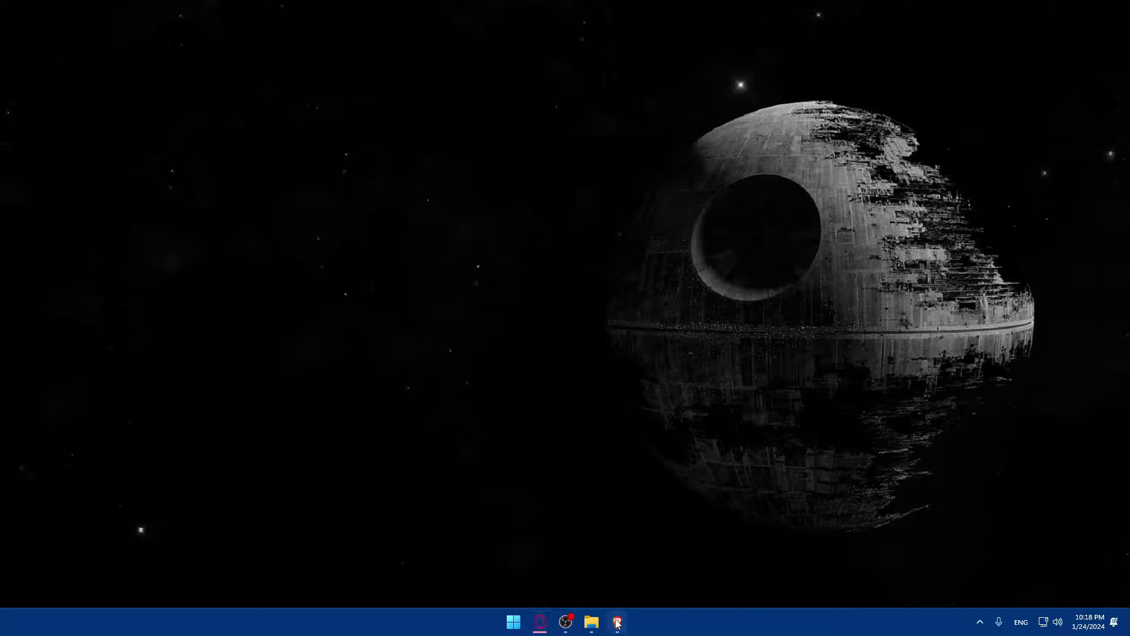
pyautogui.click(618, 622)
pyautogui.click(618, 622)
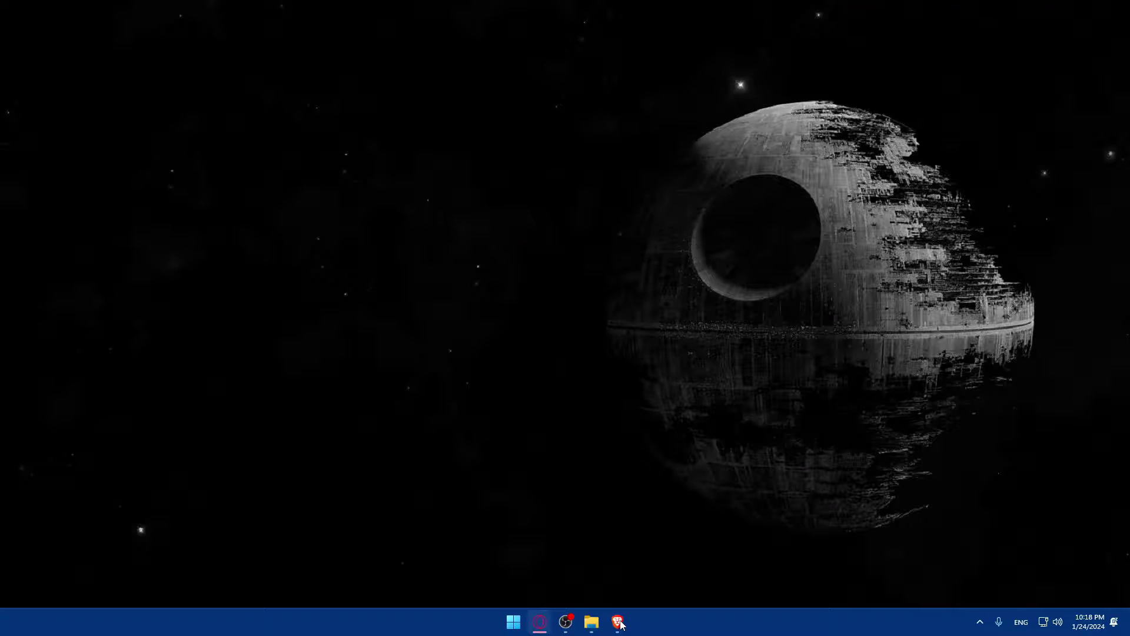
pyautogui.click(618, 621)
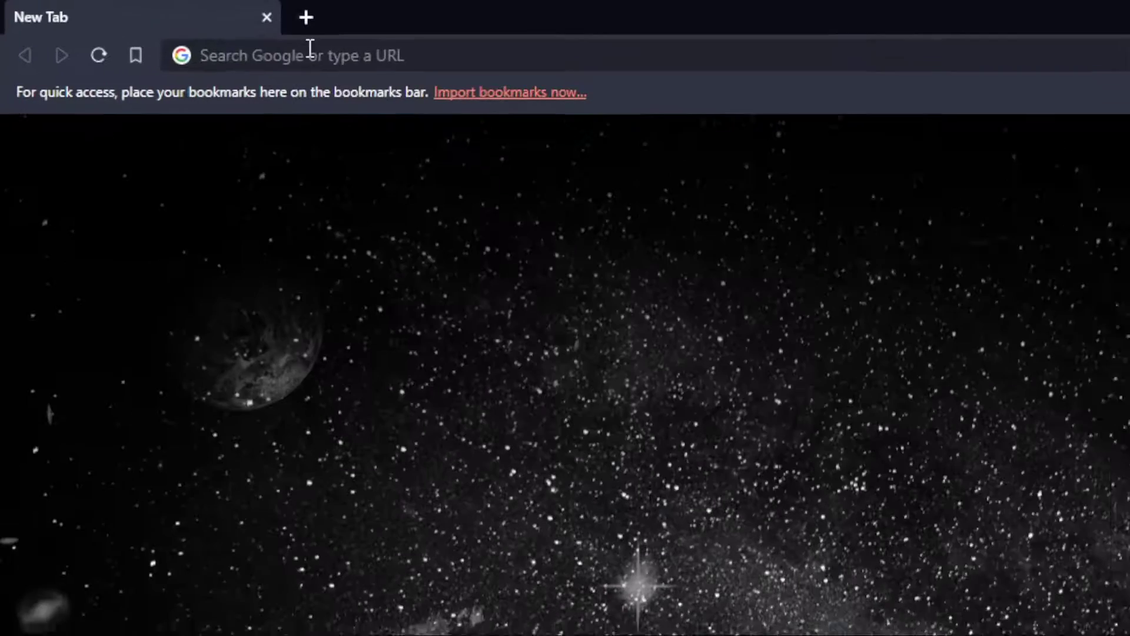
# Load squarespace.com in the address bar
pyautogui.click(157, 25)
pyautogui.write('s')
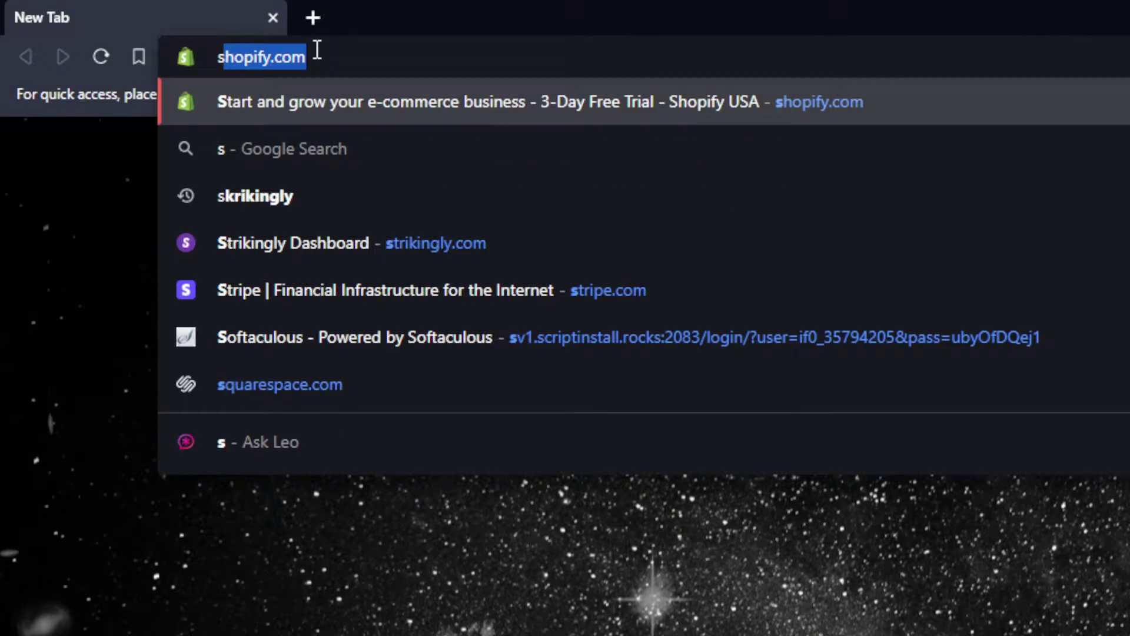
pyautogui.write('w')
pyautogui.press('BackSpace')
pyautogui.write('qaure')
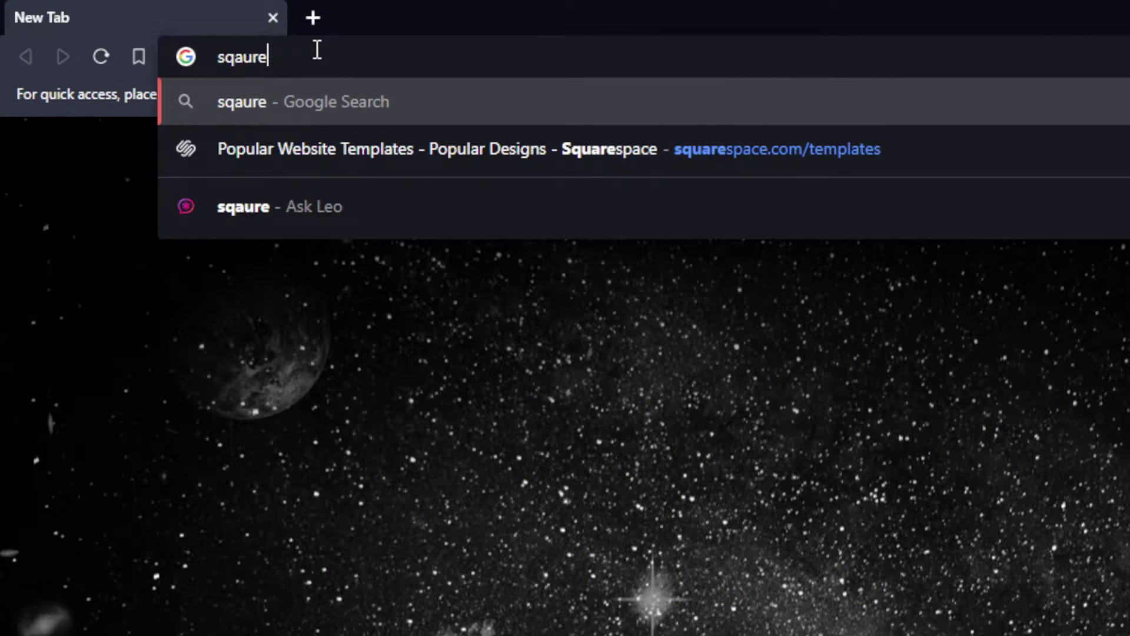
pyautogui.press('BackSpace')
pyautogui.press('BackSpace')
pyautogui.press('BackSpace')
pyautogui.press('BackSpace')
pyautogui.write('uare')
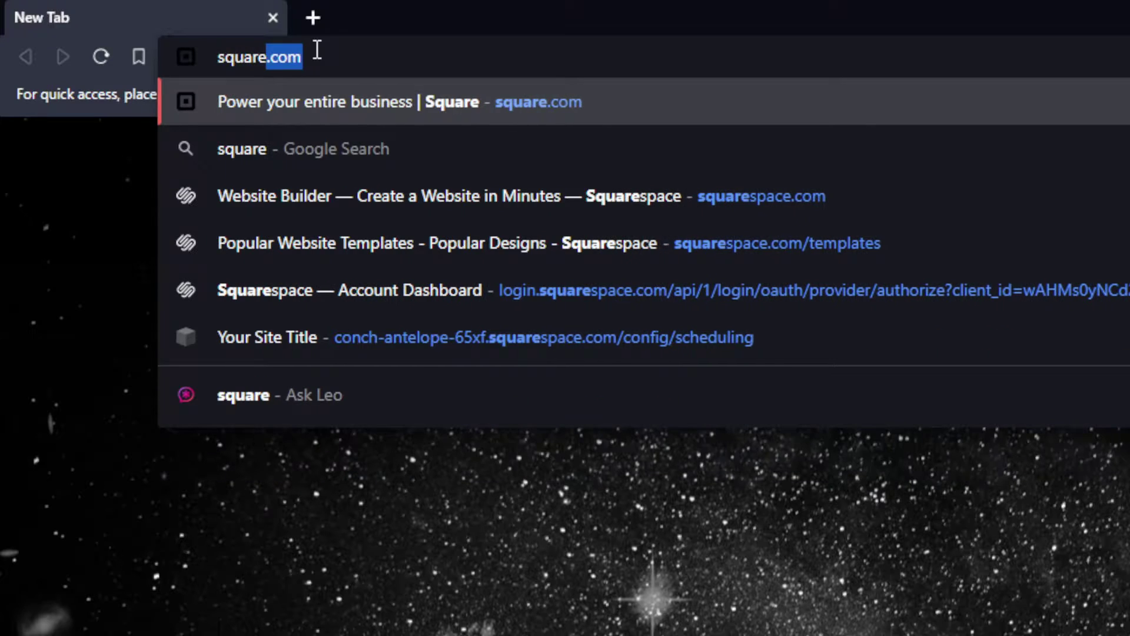
pyautogui.write('space.')
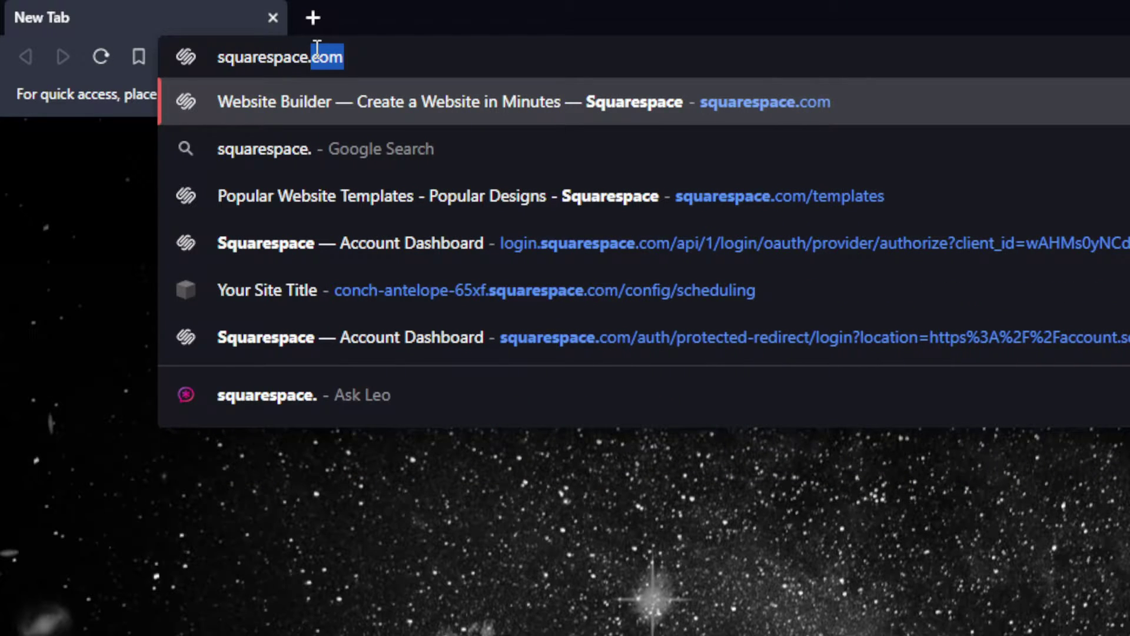
pyautogui.write('com')
pyautogui.press('Return')
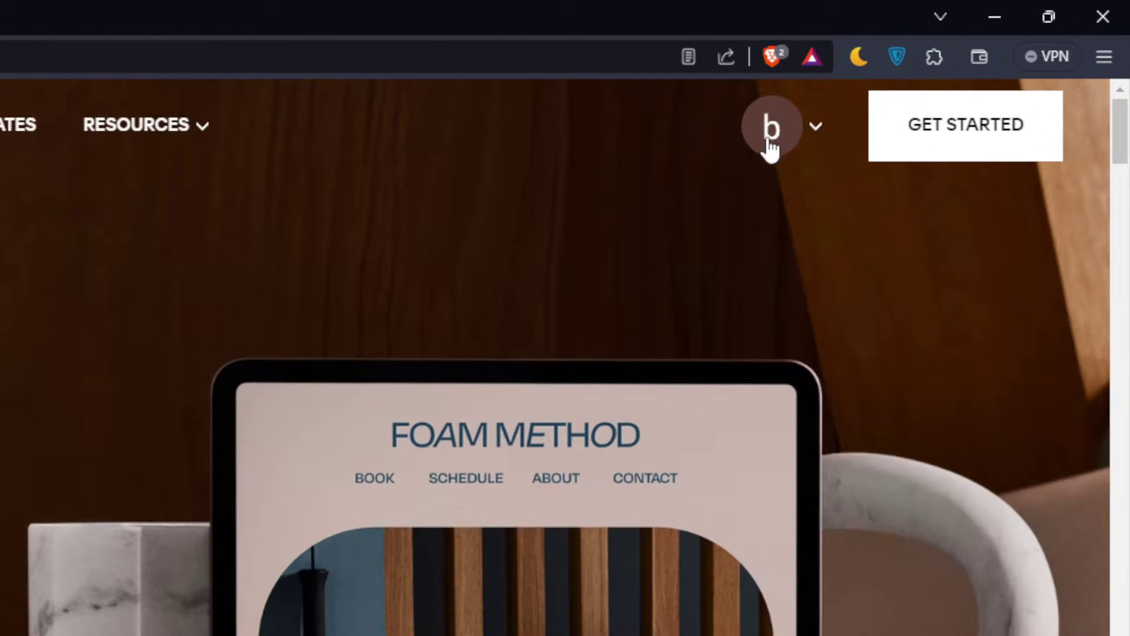
# Scroll to the homepage FAQ and expand the answers on selling, domains, hiring help, starting a site and fit
pyautogui.click(936, 145)
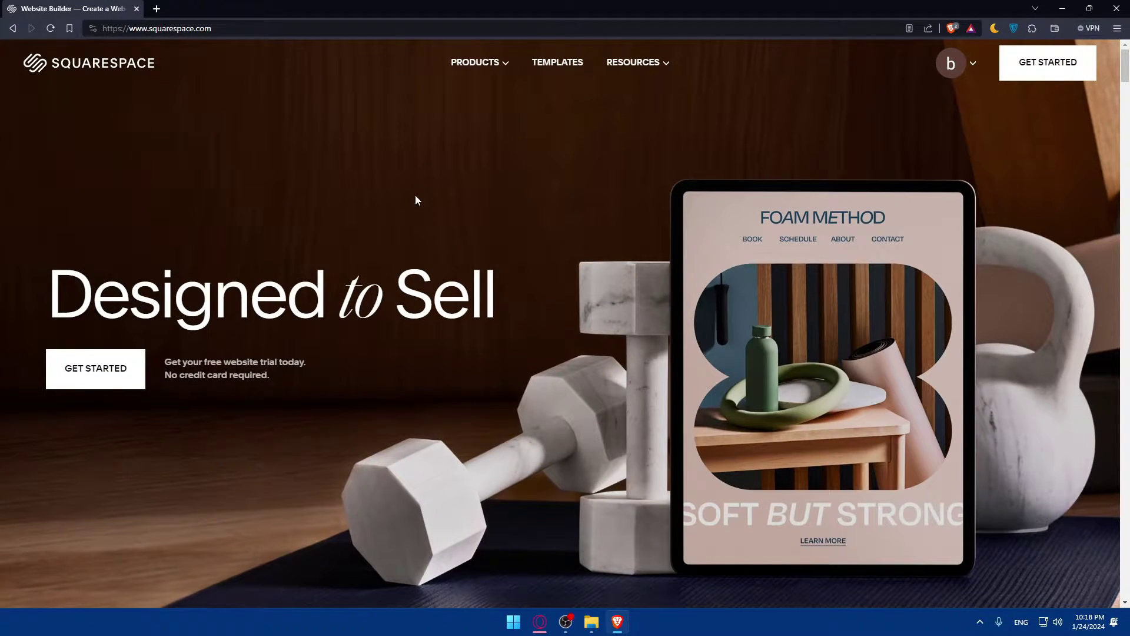
pyautogui.scroll(-3, 417, 212)
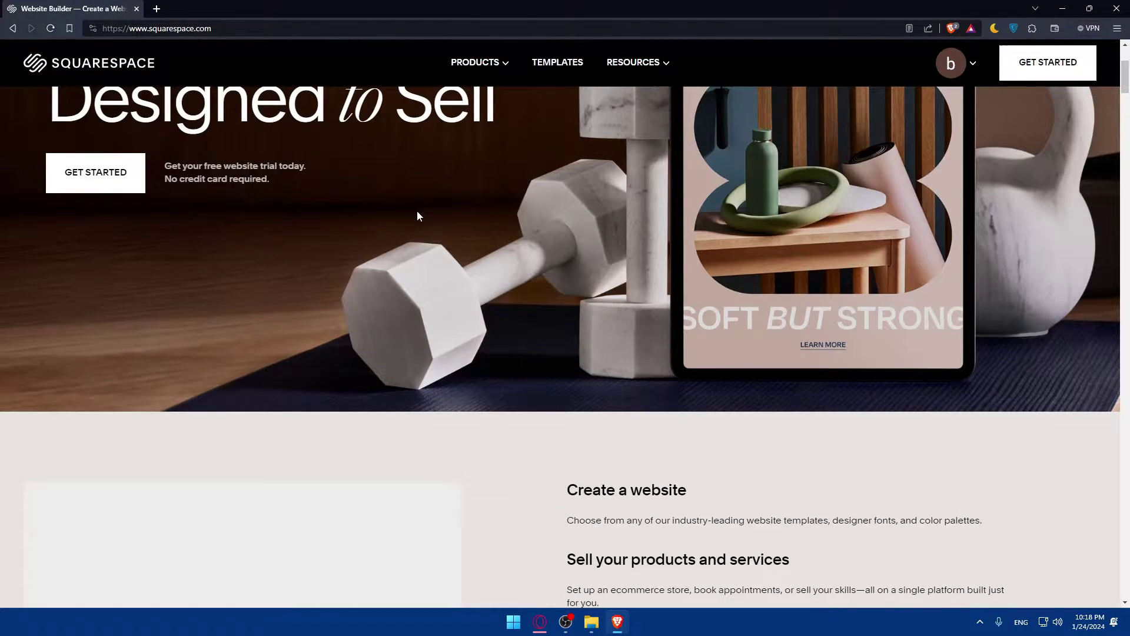
pyautogui.scroll(-20, 417, 212)
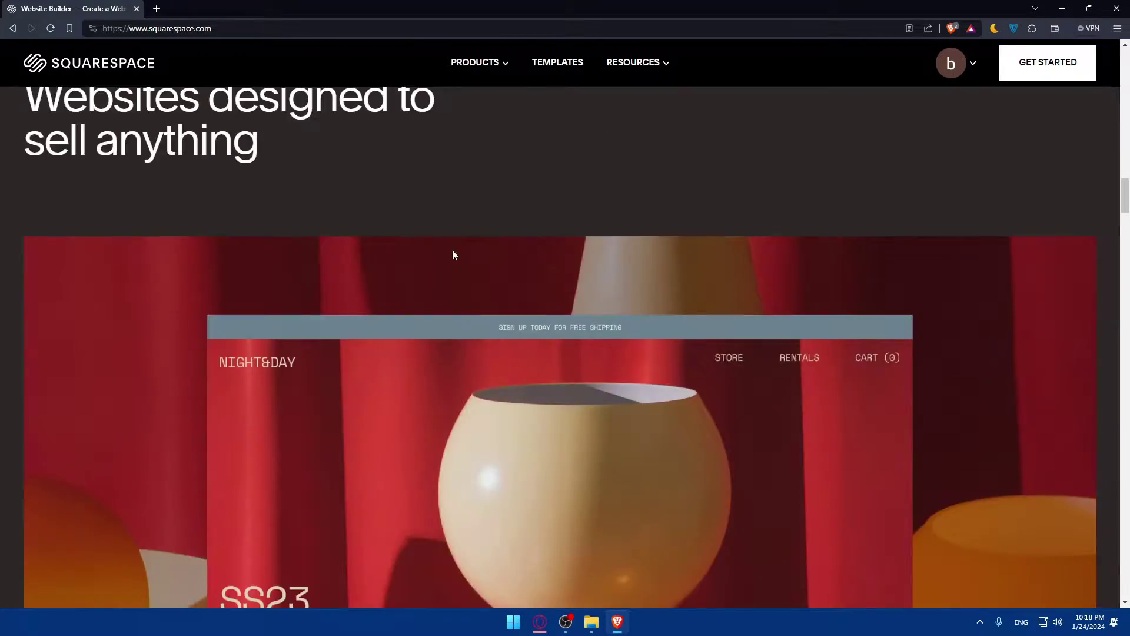
pyautogui.scroll(-20, 453, 251)
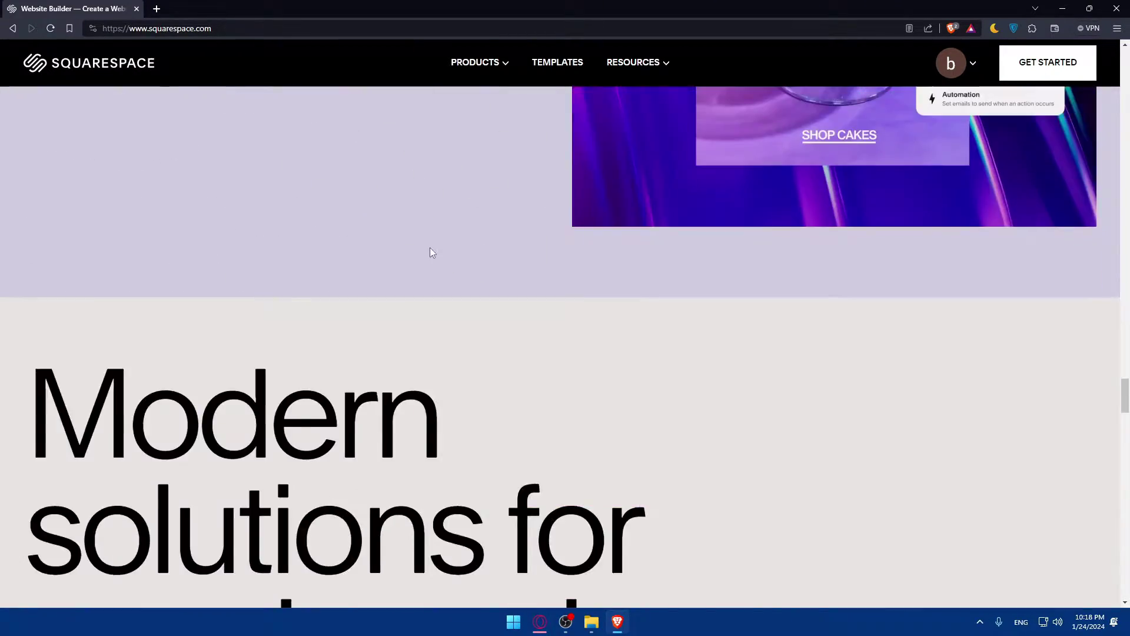
pyautogui.scroll(-20, 432, 253)
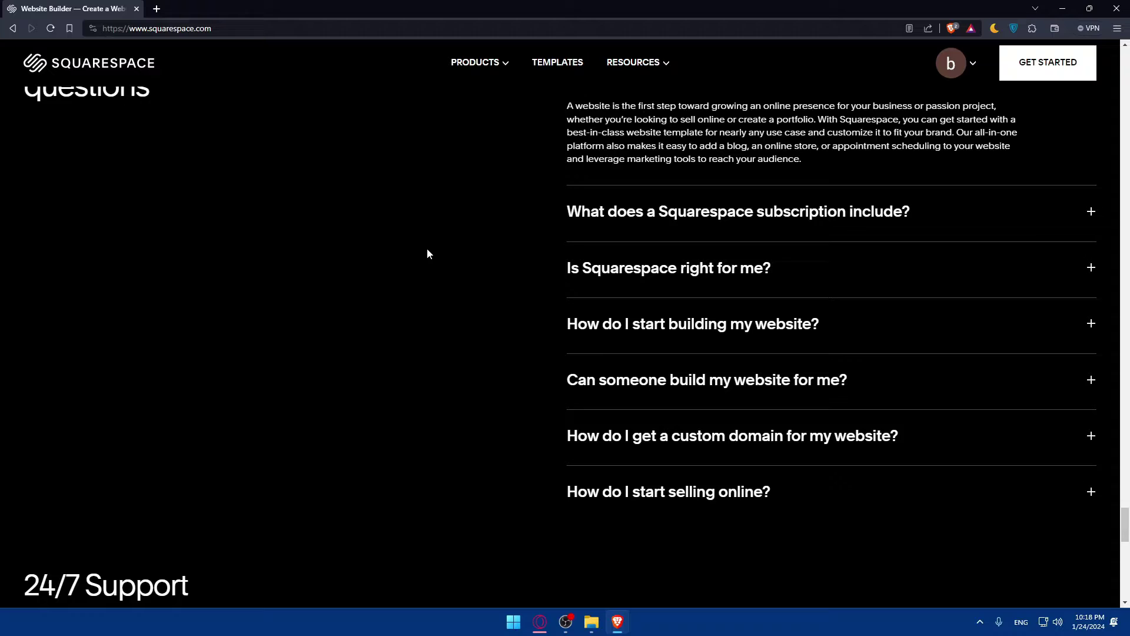
pyautogui.scroll(-2, 428, 253)
pyautogui.click(681, 399)
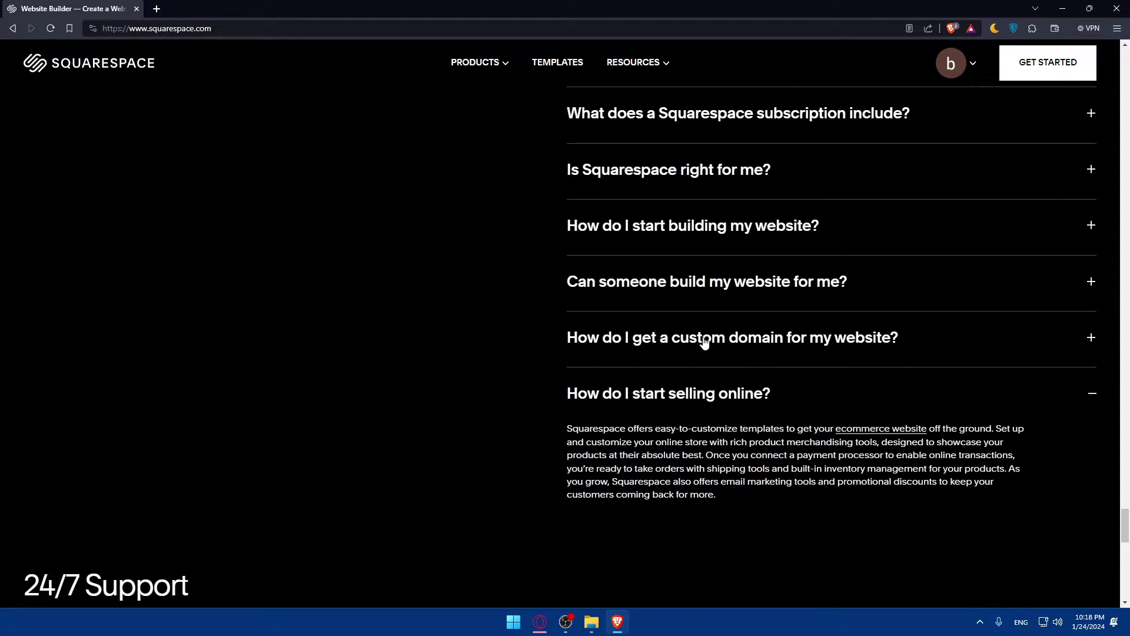
pyautogui.click(705, 343)
pyautogui.click(694, 288)
pyautogui.click(687, 242)
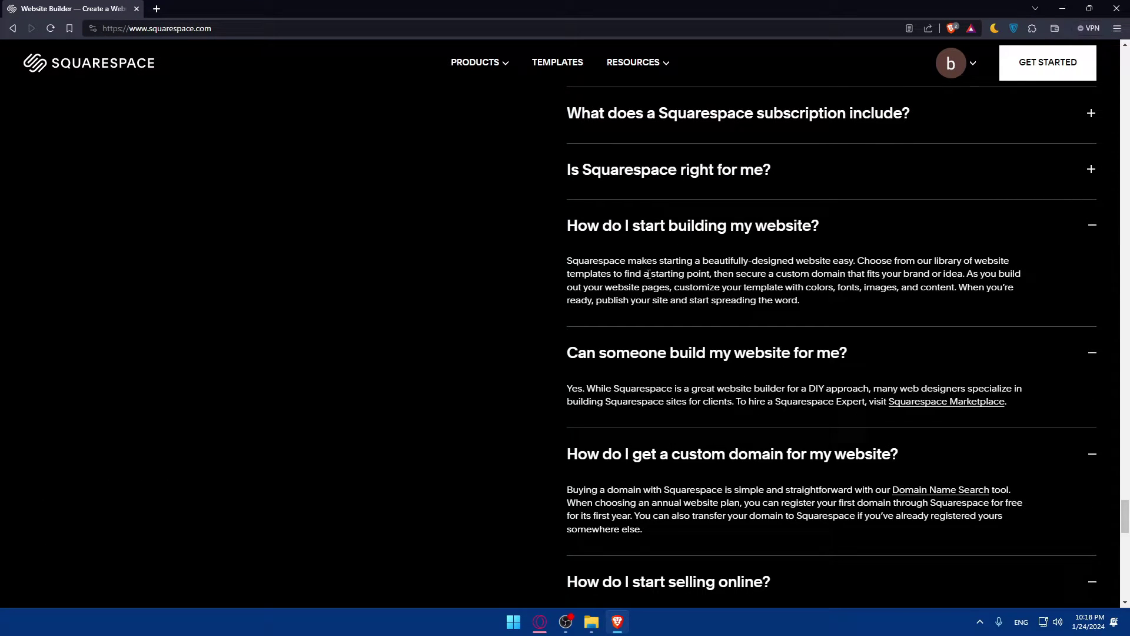
pyautogui.click(711, 171)
# Expand the subscription FAQ and the getting-started guides for selling online and starting a blog
pyautogui.scroll(2, 724, 245)
pyautogui.click(724, 224)
pyautogui.scroll(8, 730, 253)
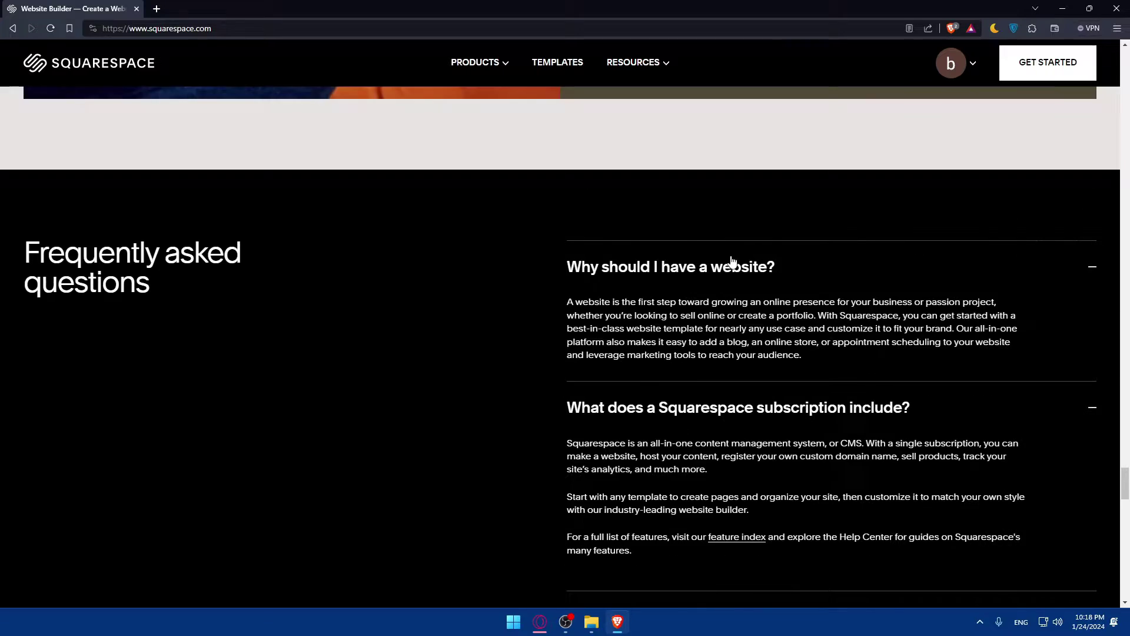
pyautogui.scroll(10, 733, 262)
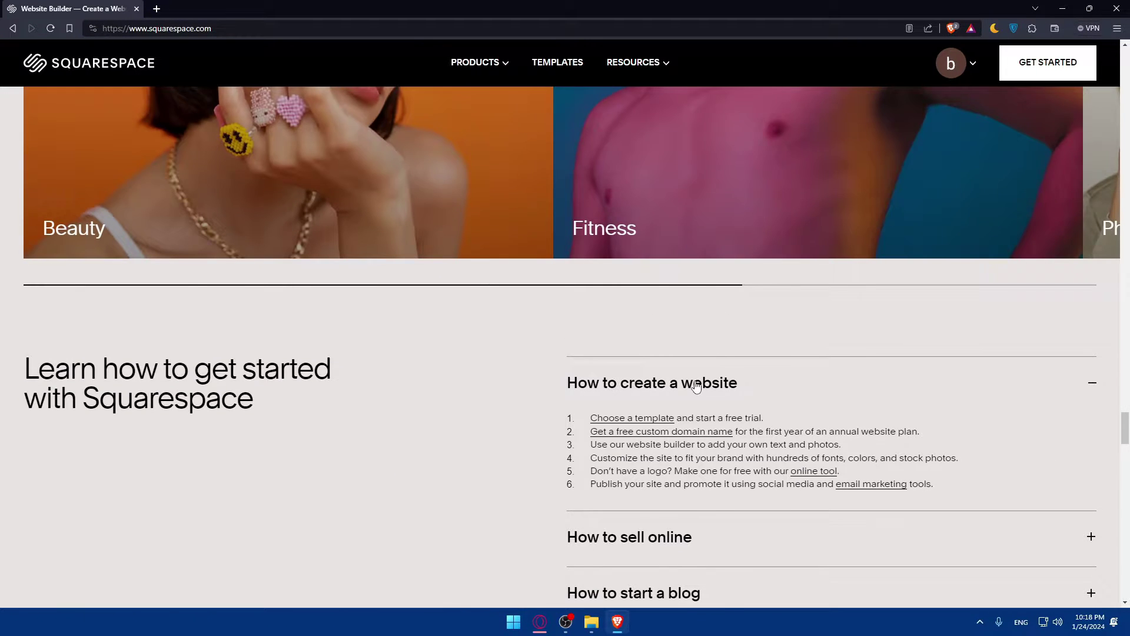
pyautogui.scroll(-2, 697, 385)
pyautogui.click(733, 441)
pyautogui.scroll(-2, 733, 471)
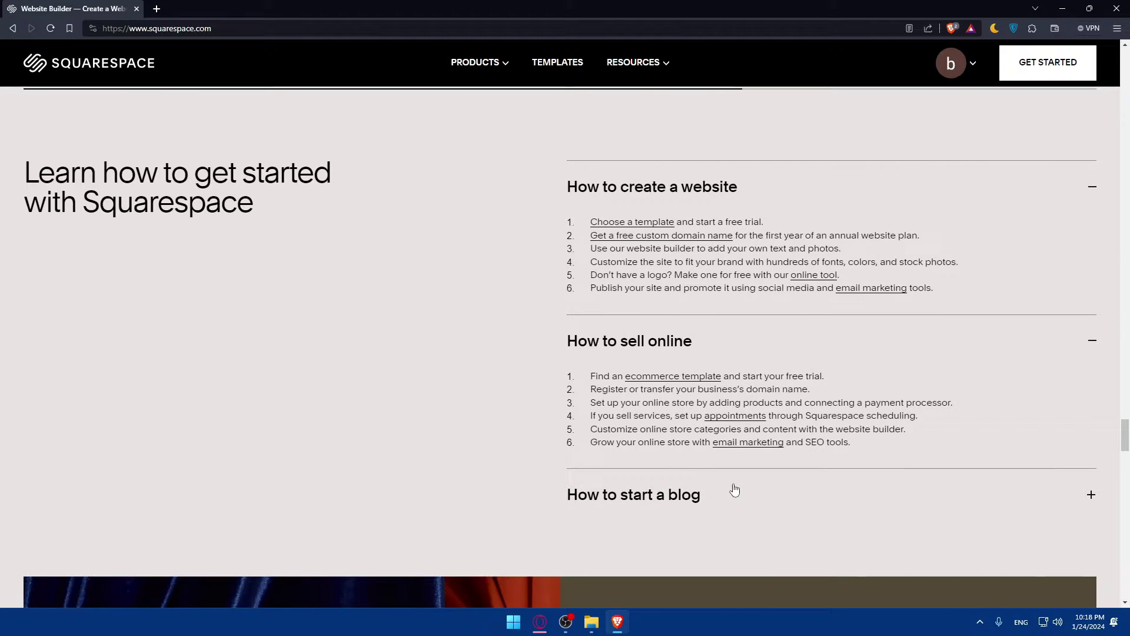
pyautogui.click(734, 493)
pyautogui.scroll(-2, 724, 459)
pyautogui.scroll(15, 671, 353)
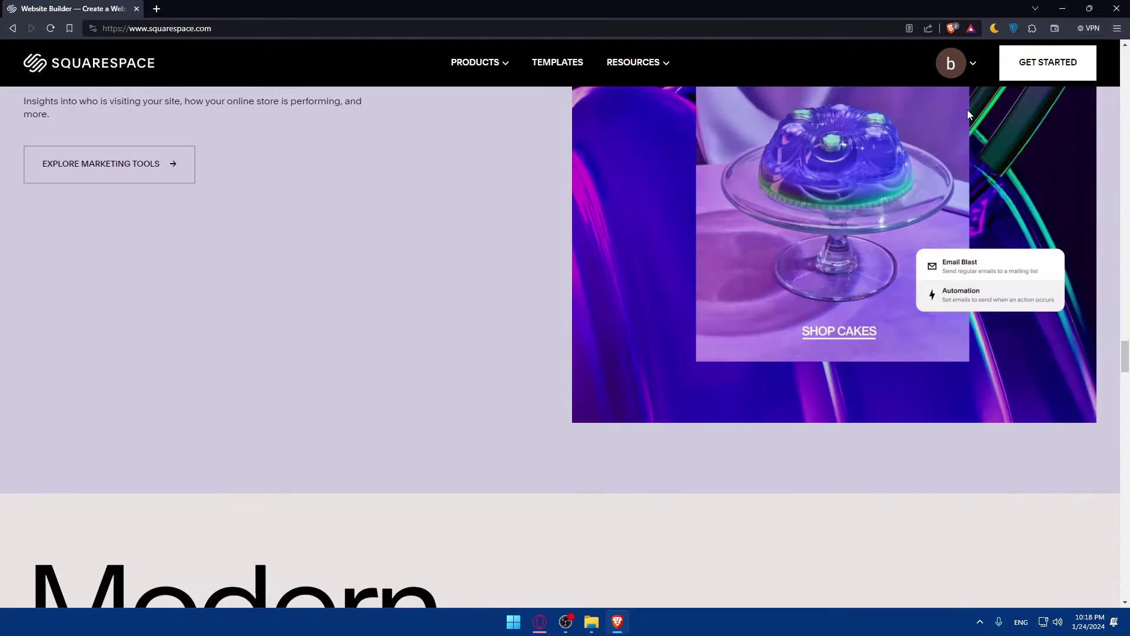
# Open Account Dashboard from the account avatar menu to list all sites
pyautogui.moveTo(953, 69)
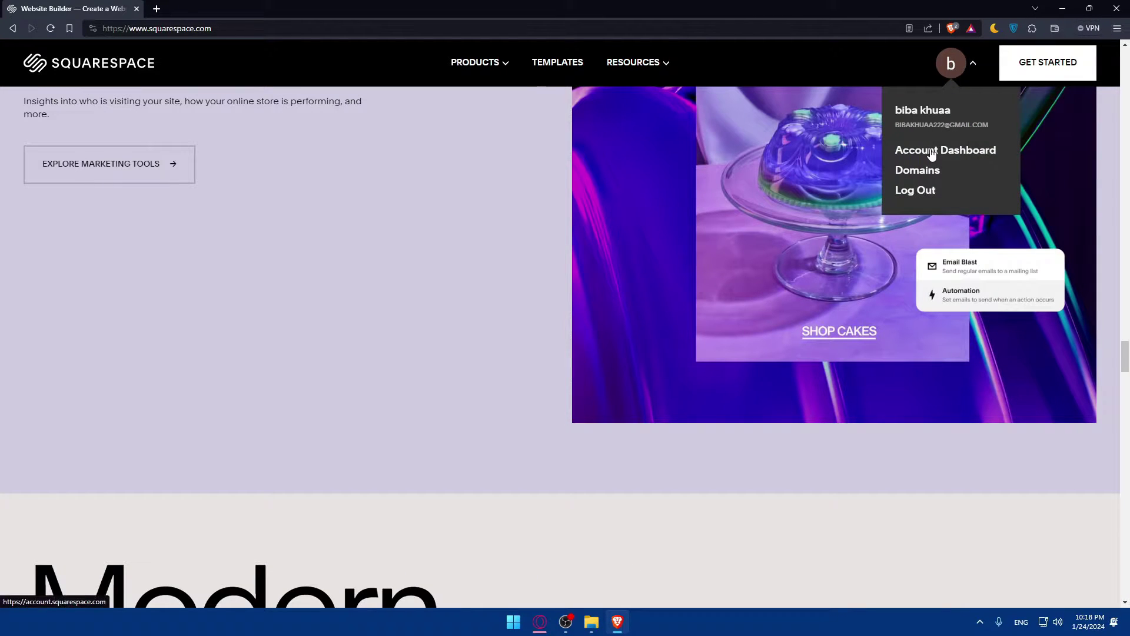
pyautogui.click(932, 152)
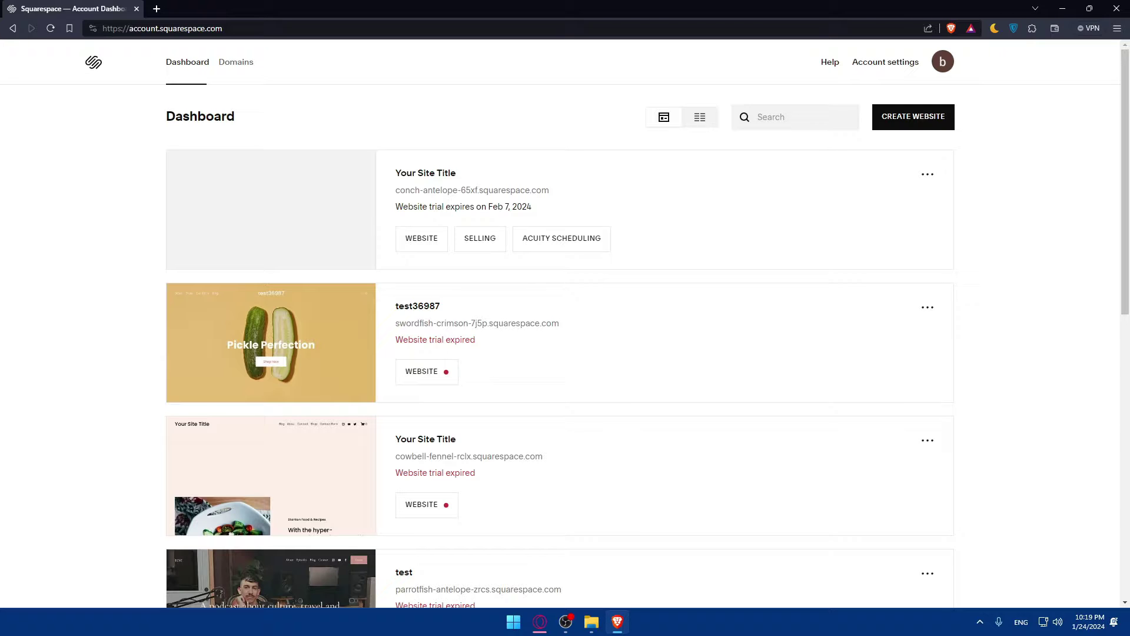
# Open aliexpress.com in a new tab and dismiss the US $2.99 promo popup
pyautogui.click(158, 8)
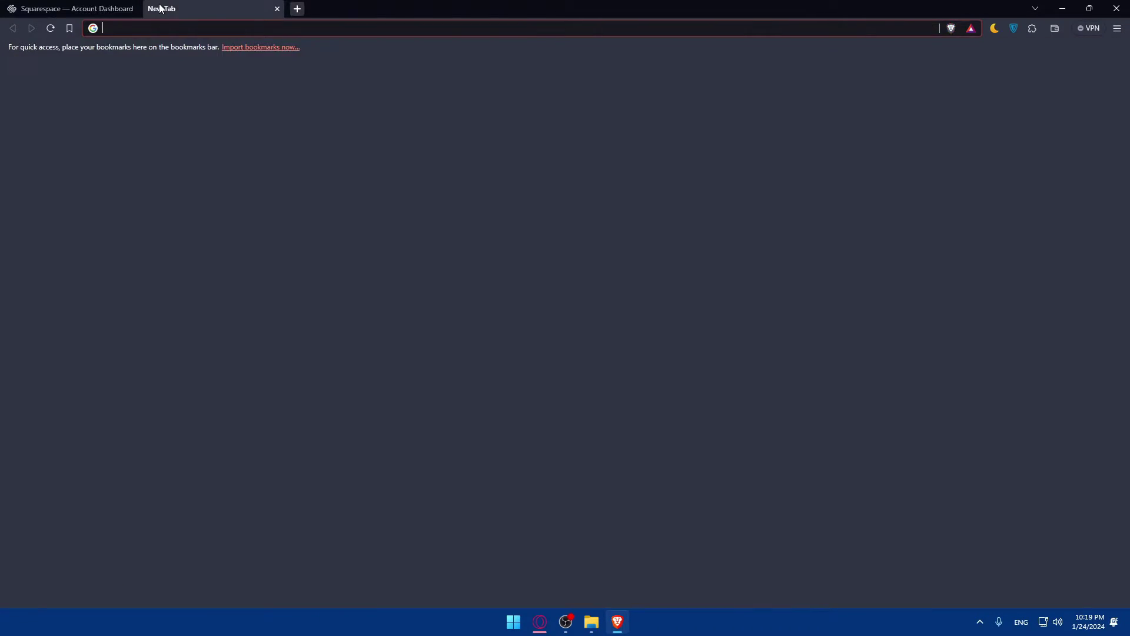
pyautogui.write('aliexpress.com')
pyautogui.press('Return')
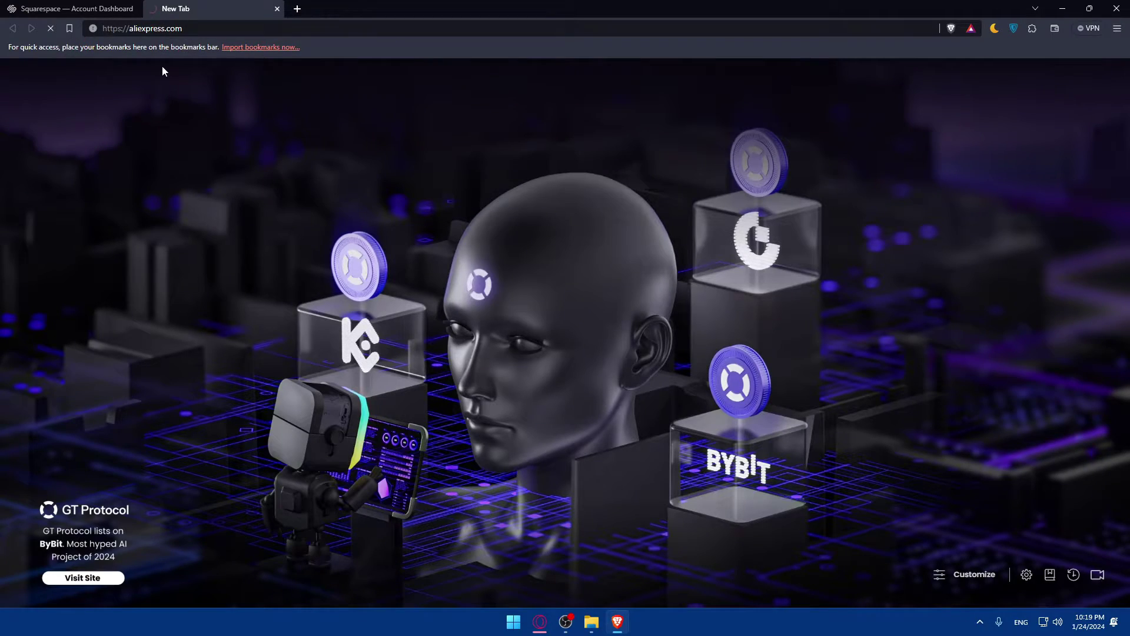
pyautogui.scroll(-10, 416, 332)
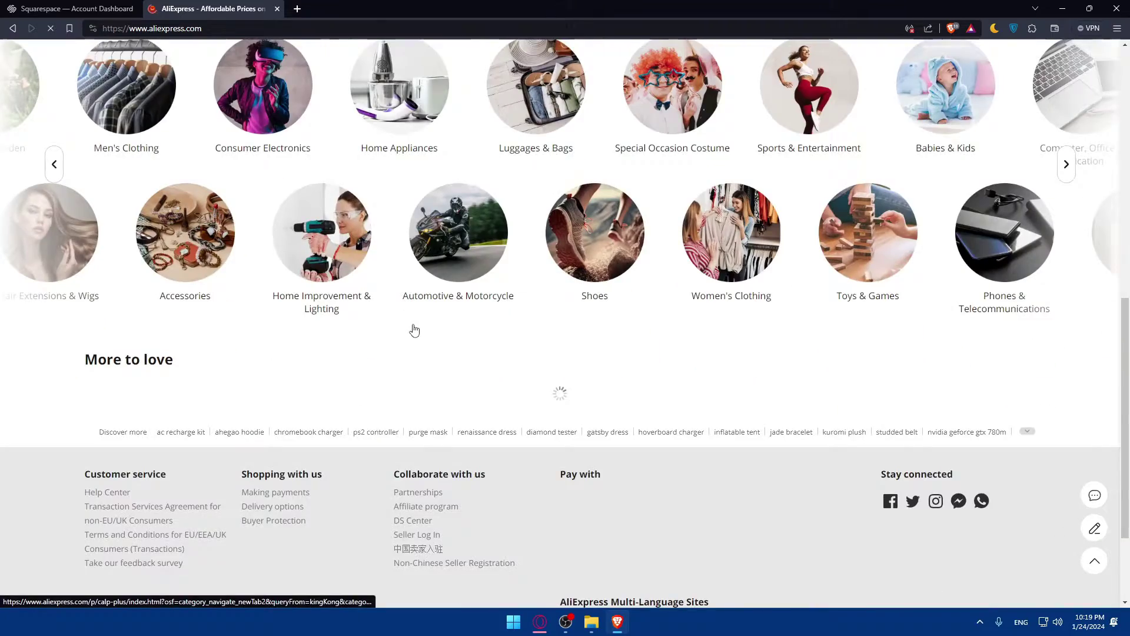
pyautogui.scroll(3, 414, 328)
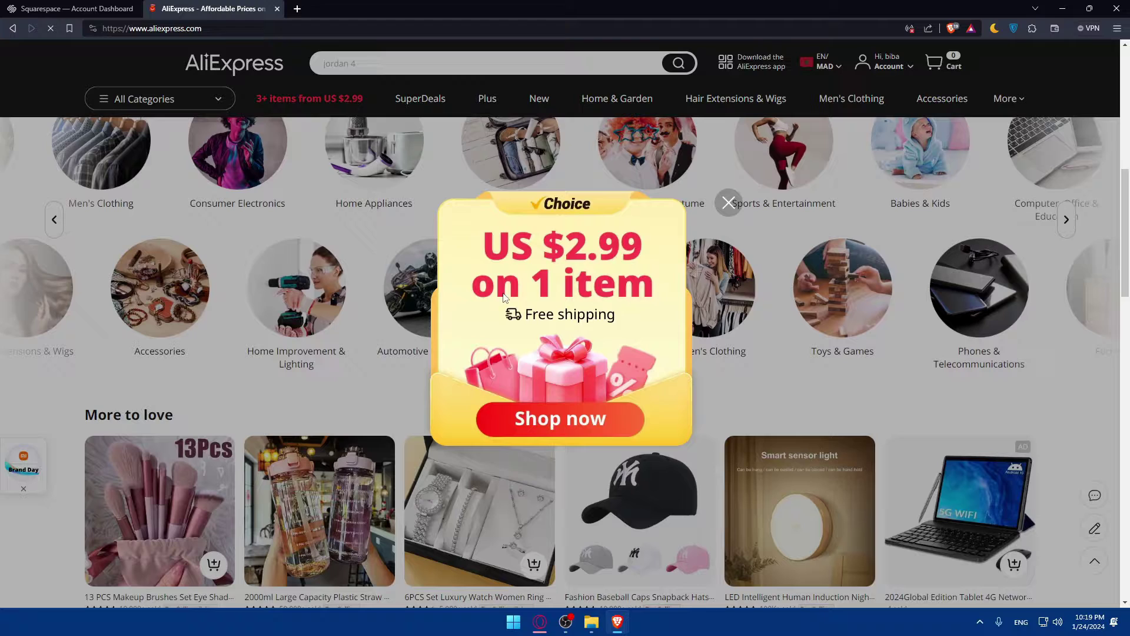
pyautogui.click(728, 203)
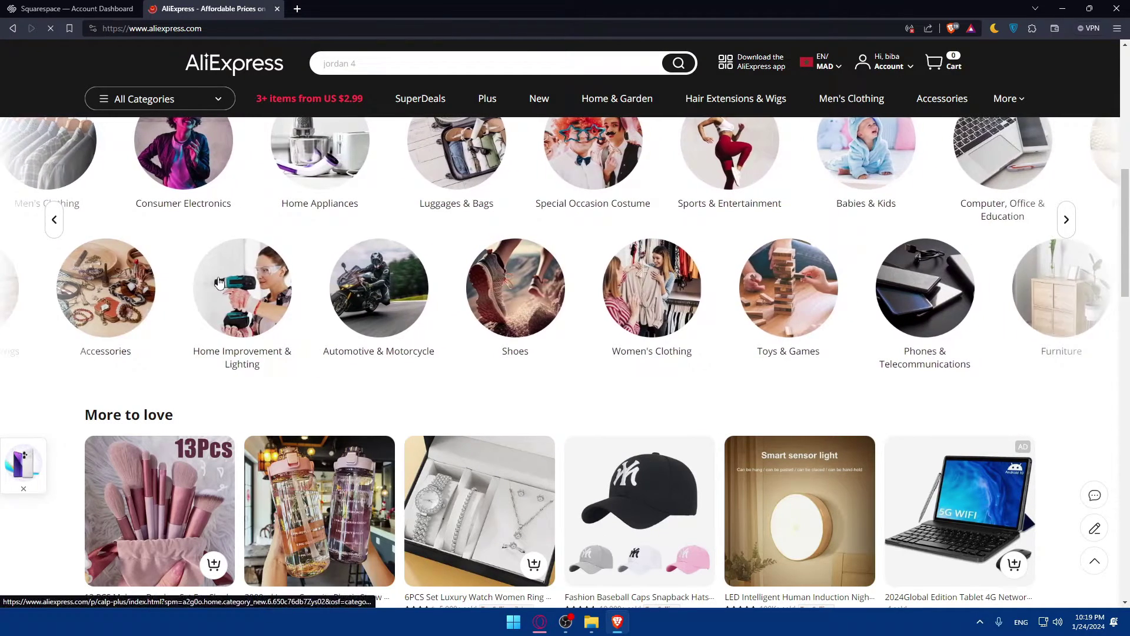
# Open the Home Improvement & Lighting category and scroll through it
pyautogui.click(257, 380)
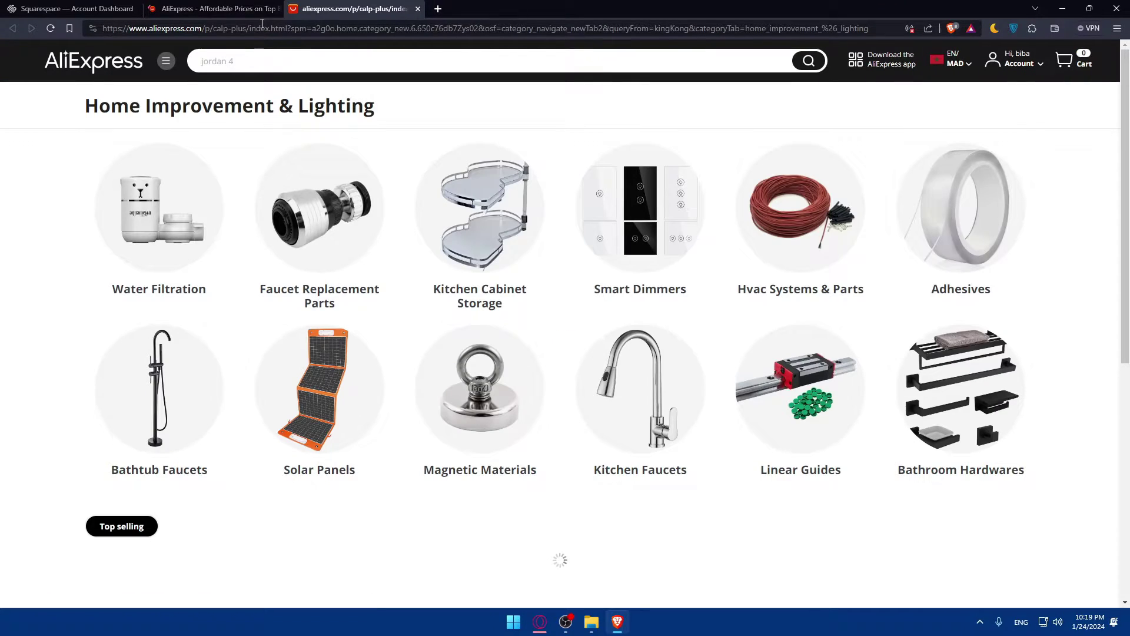
pyautogui.scroll(-6, 471, 318)
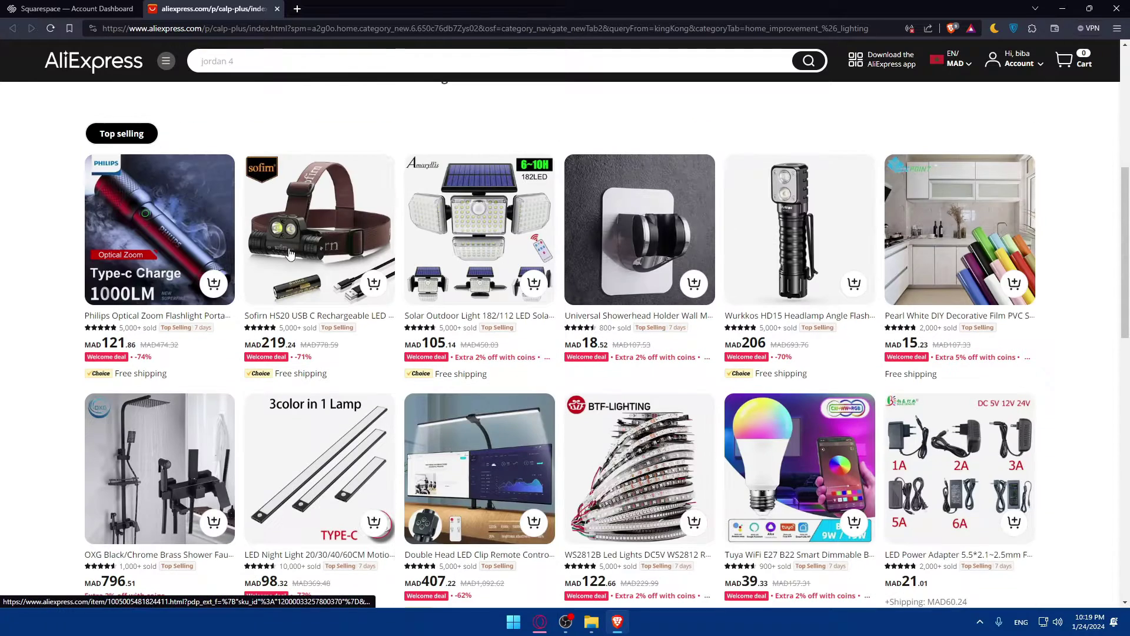
pyautogui.scroll(-1, 263, 297)
pyautogui.scroll(1, 263, 297)
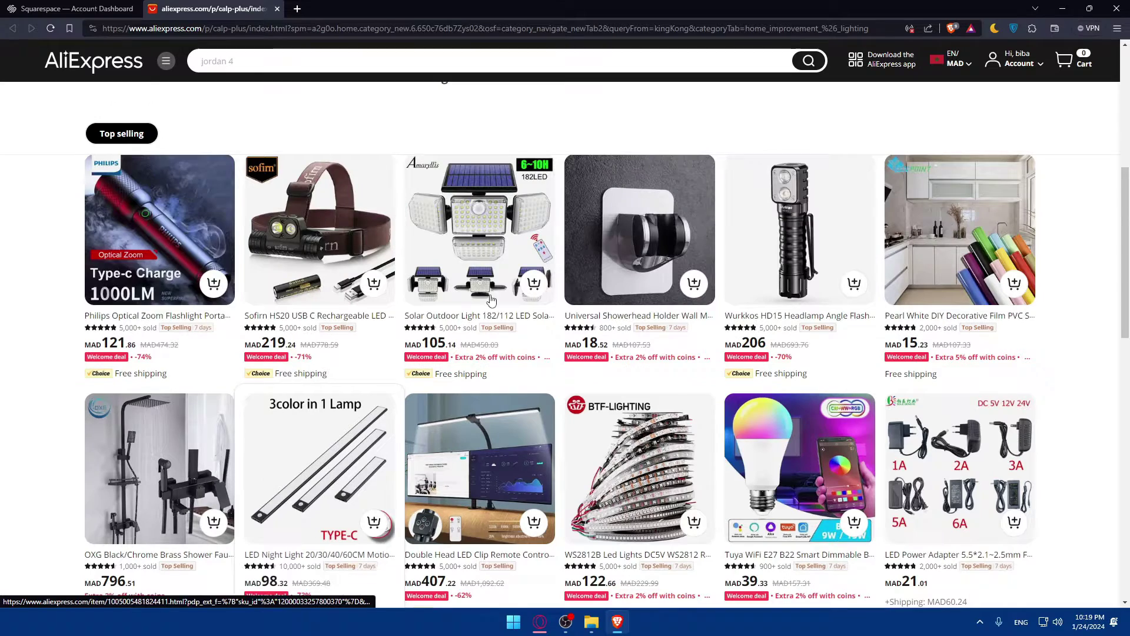
# Change the currency from MAD to USD (US Dollar) and scroll down to Shop by categories
pyautogui.moveTo(968, 61)
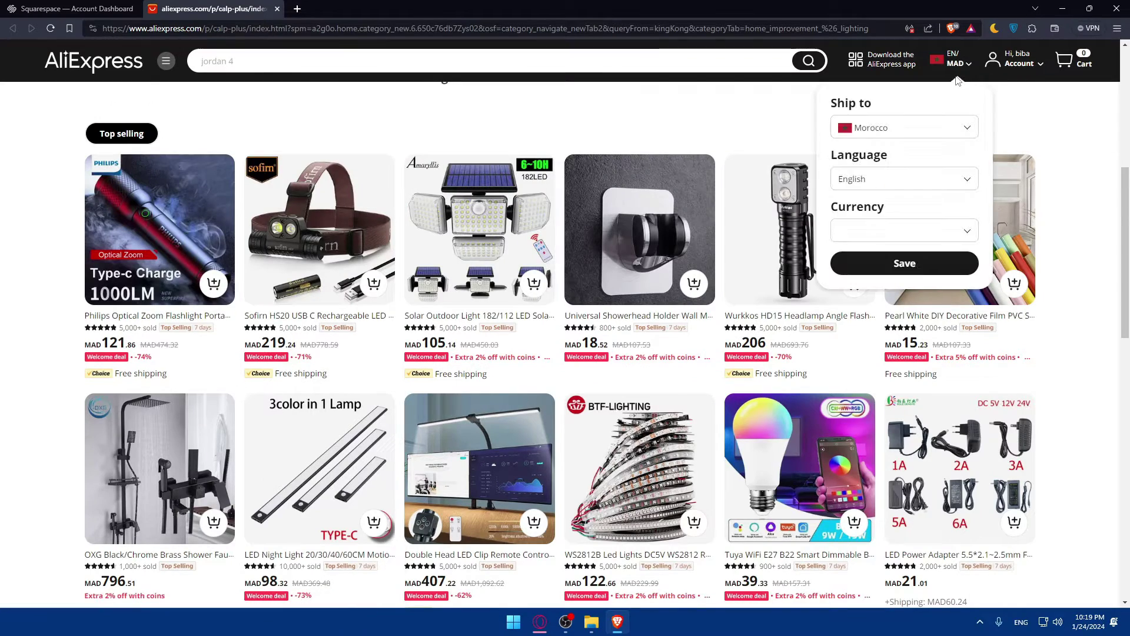
pyautogui.click(897, 229)
pyautogui.click(874, 311)
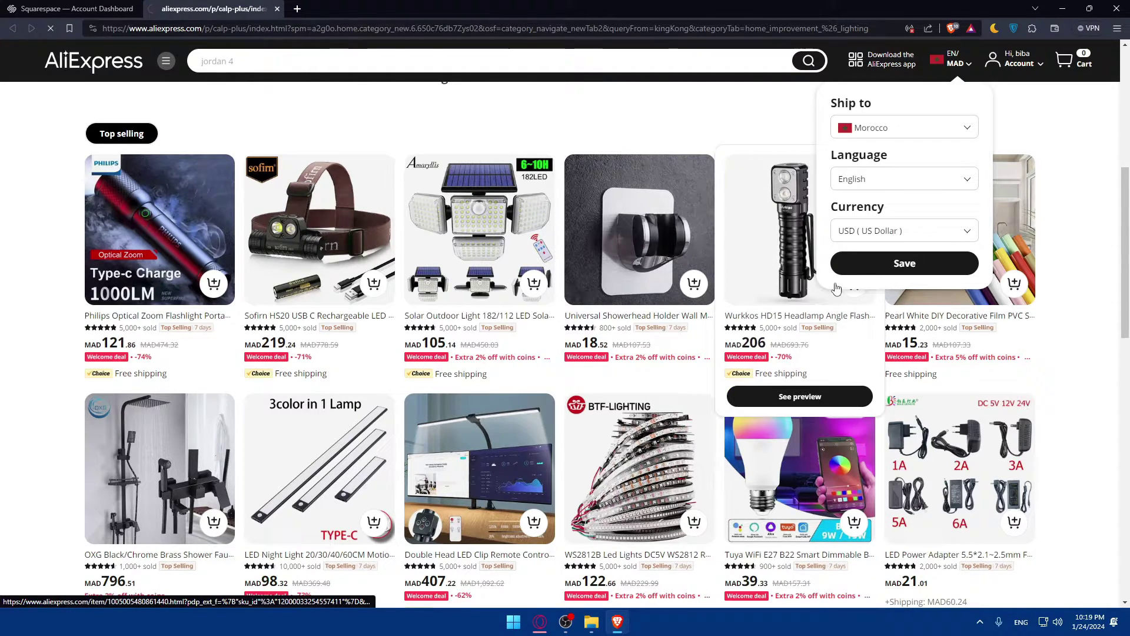
pyautogui.scroll(-8, 580, 323)
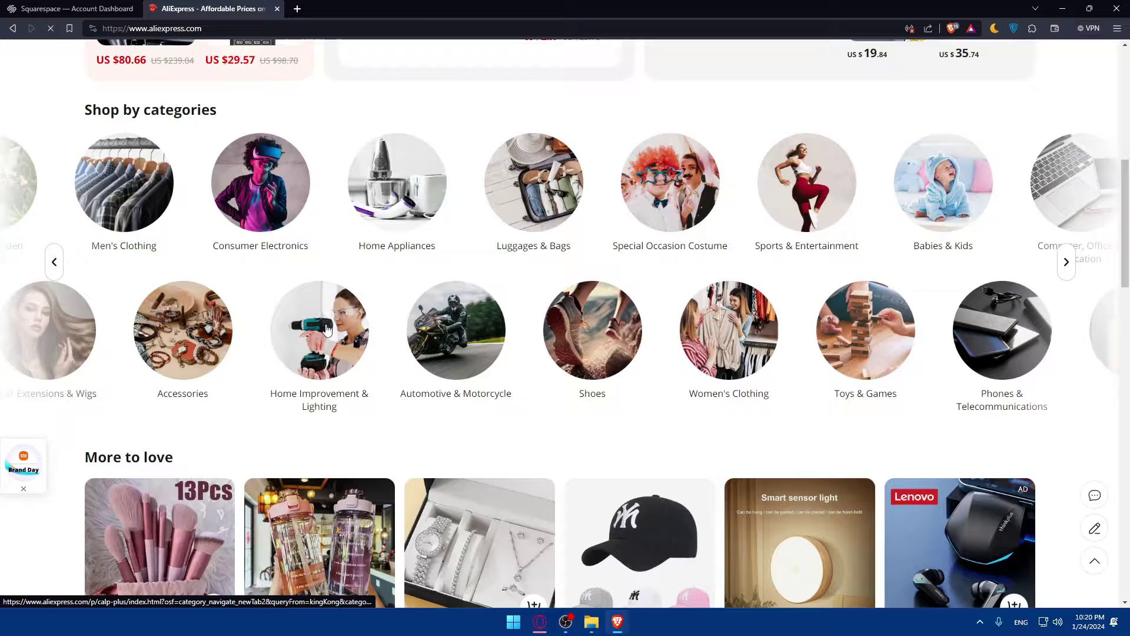
# Open the Home Improvement & Lighting category and close the old AliExpress homepage tab
pyautogui.click(327, 329)
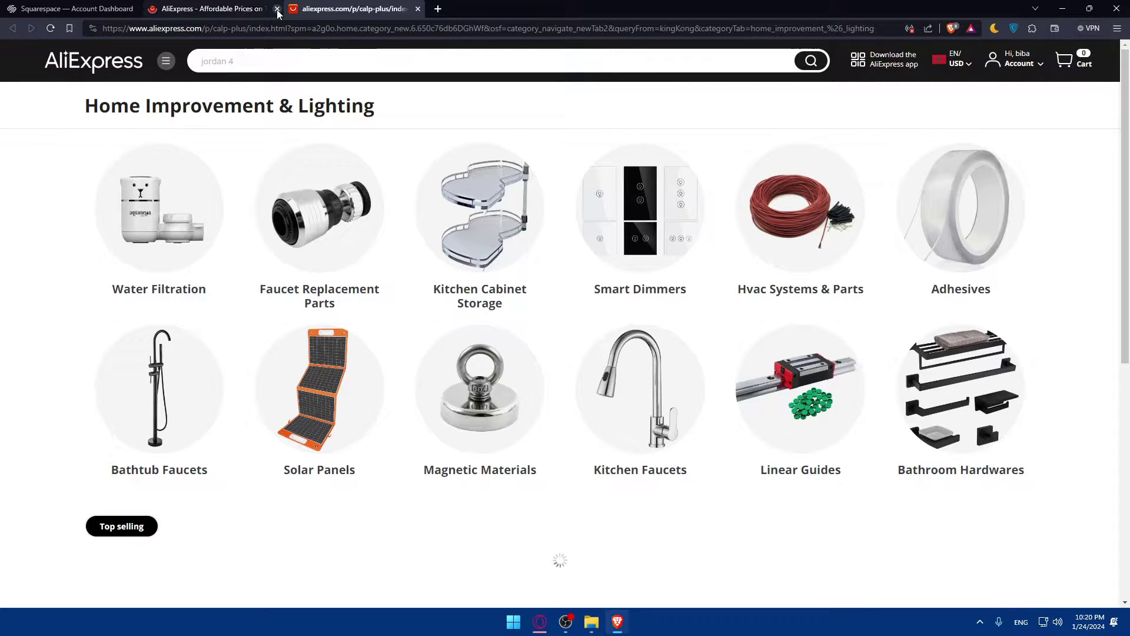
pyautogui.scroll(-10, 283, 294)
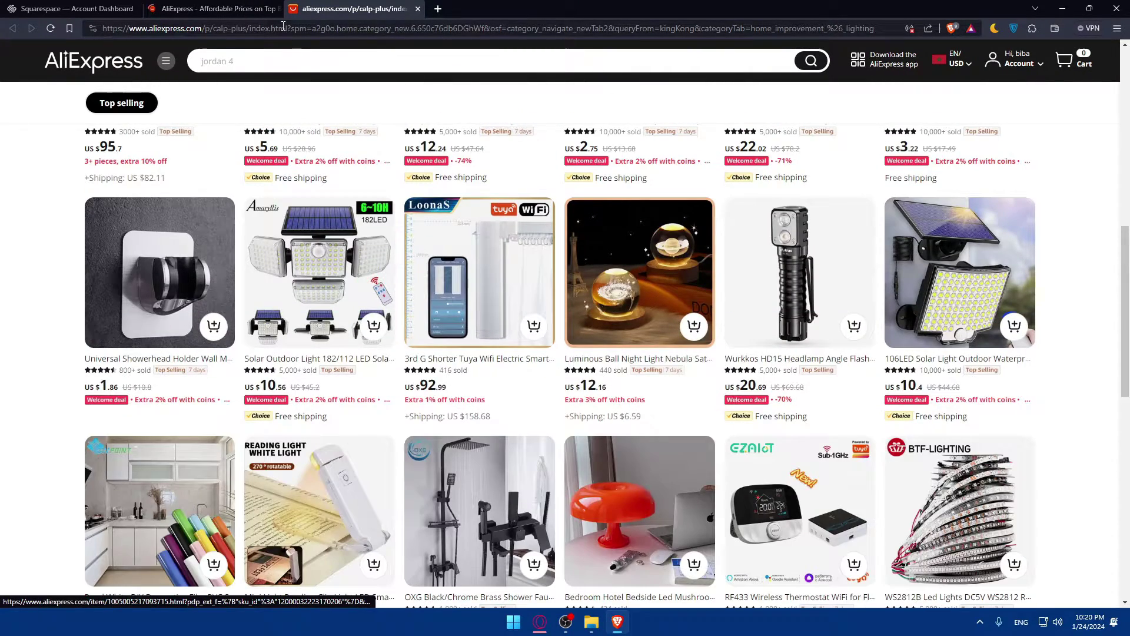
pyautogui.click(278, 8)
# Scroll through the category's Top selling products grid
pyautogui.scroll(3, 400, 360)
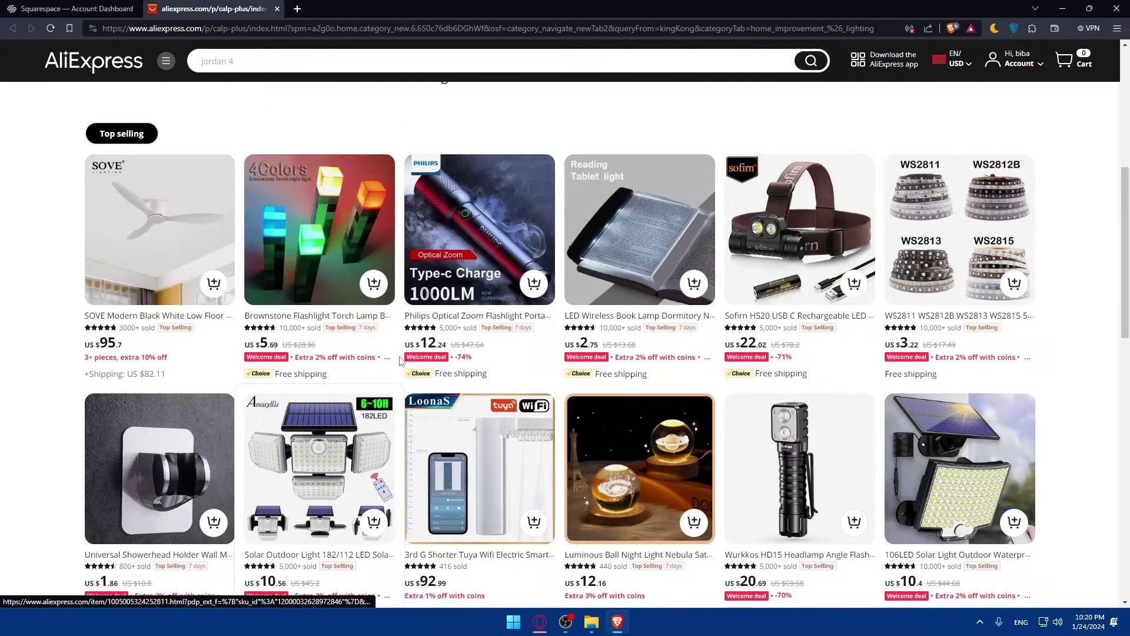
pyautogui.scroll(2, 401, 360)
pyautogui.scroll(-5, 876, 300)
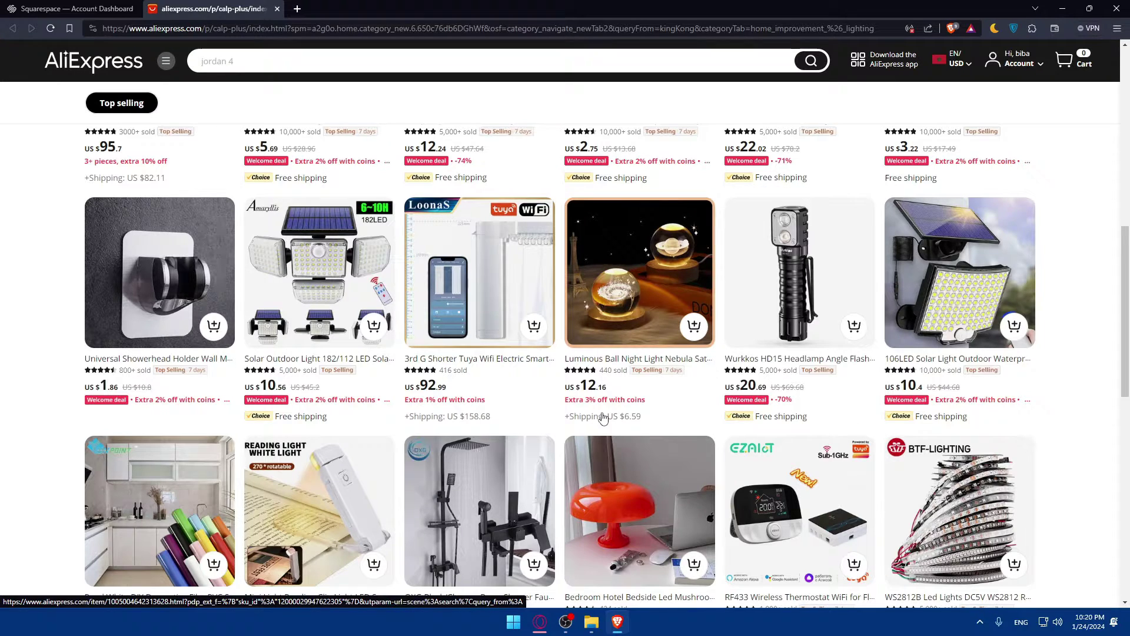
pyautogui.scroll(3, 492, 419)
pyautogui.scroll(-2, 493, 419)
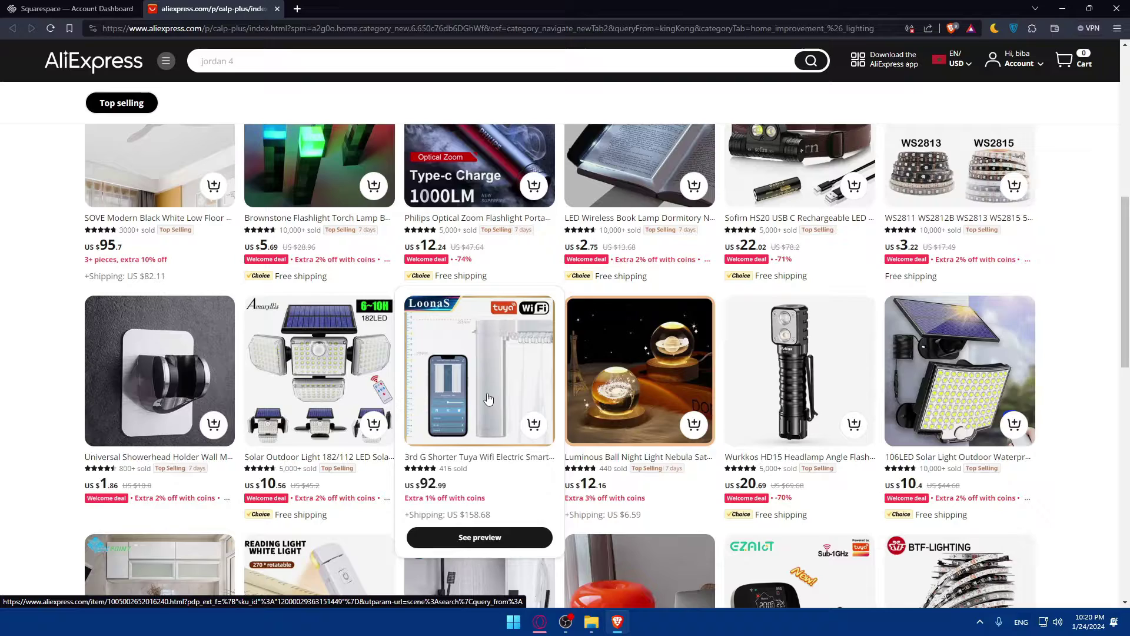
pyautogui.scroll(3, 489, 399)
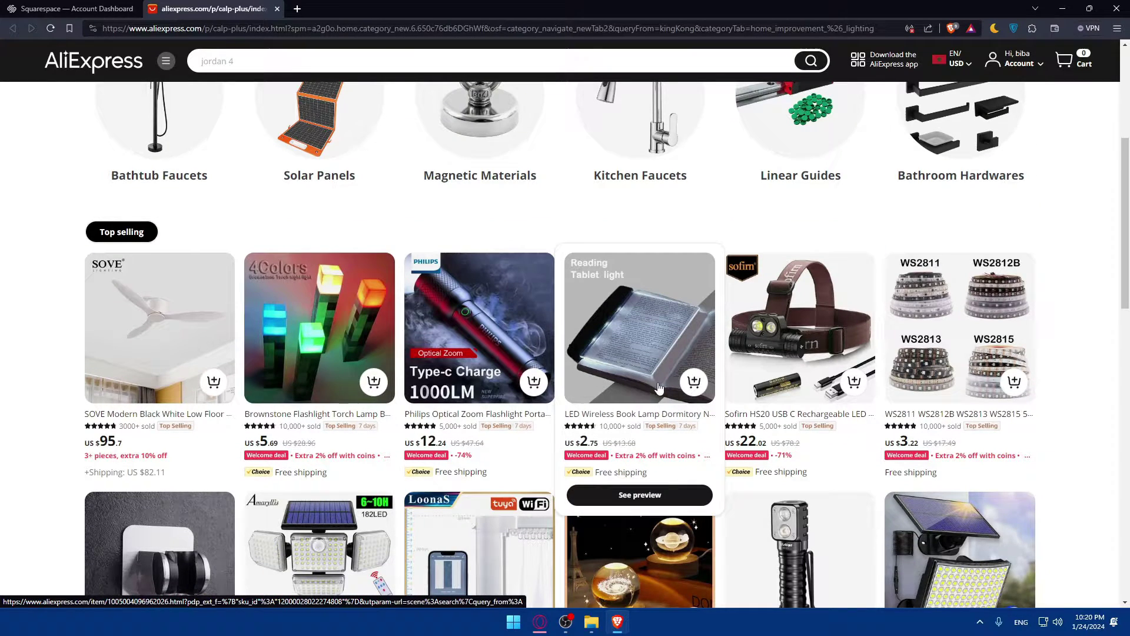
pyautogui.scroll(-2, 658, 387)
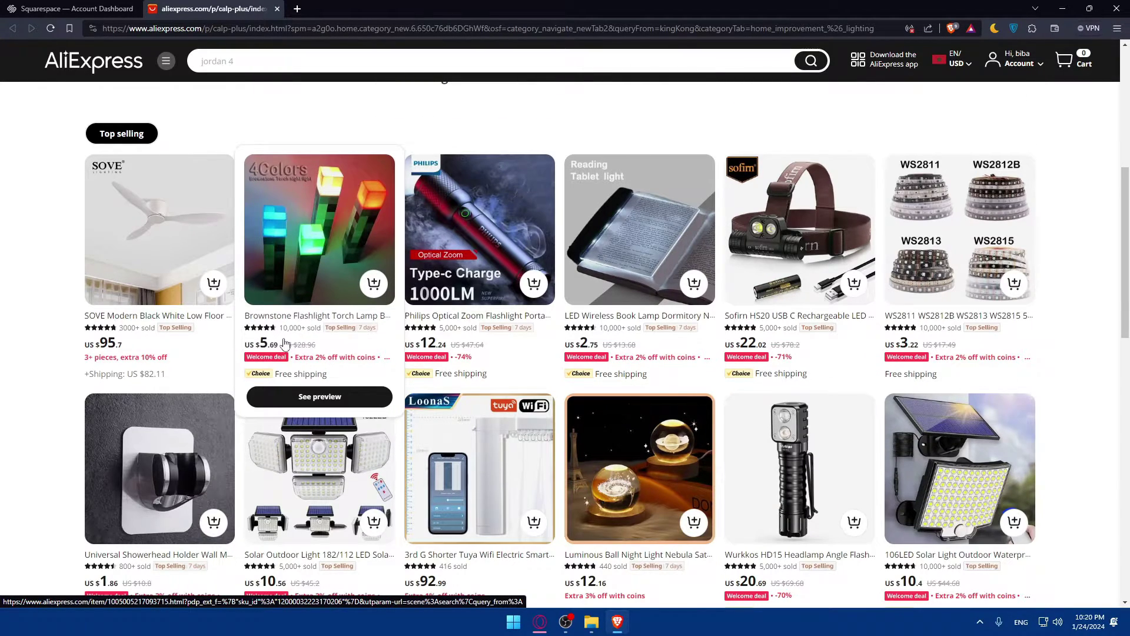
pyautogui.scroll(-8, 405, 295)
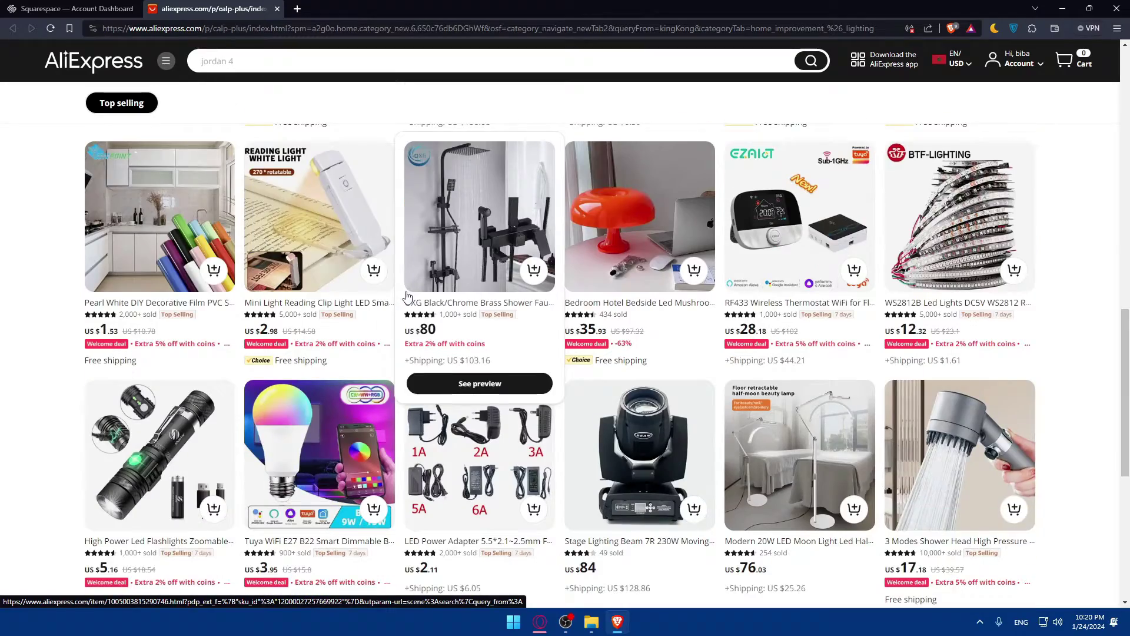
pyautogui.scroll(-5, 406, 295)
pyautogui.scroll(3, 603, 304)
pyautogui.scroll(-5, 603, 303)
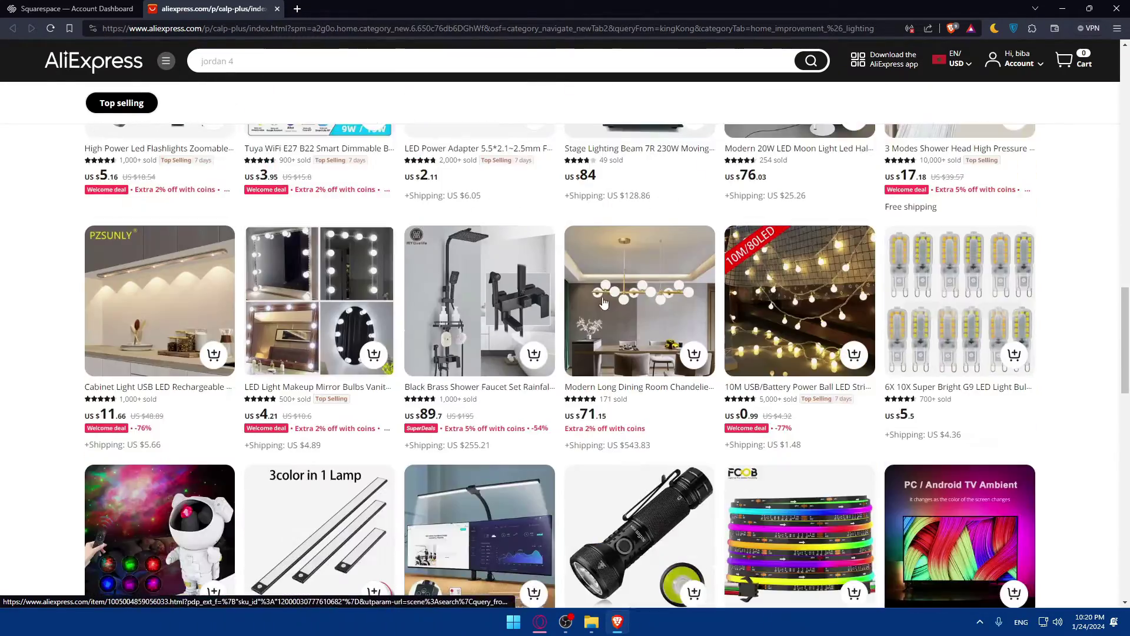
pyautogui.scroll(-2, 324, 305)
pyautogui.scroll(-17, 324, 306)
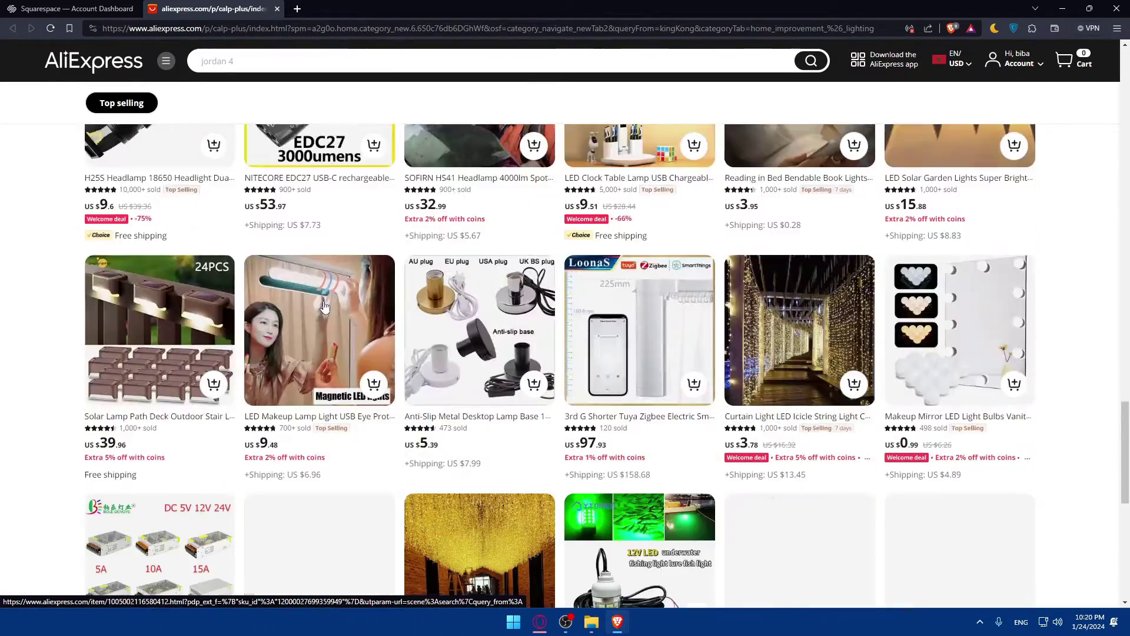
pyautogui.scroll(12, 427, 382)
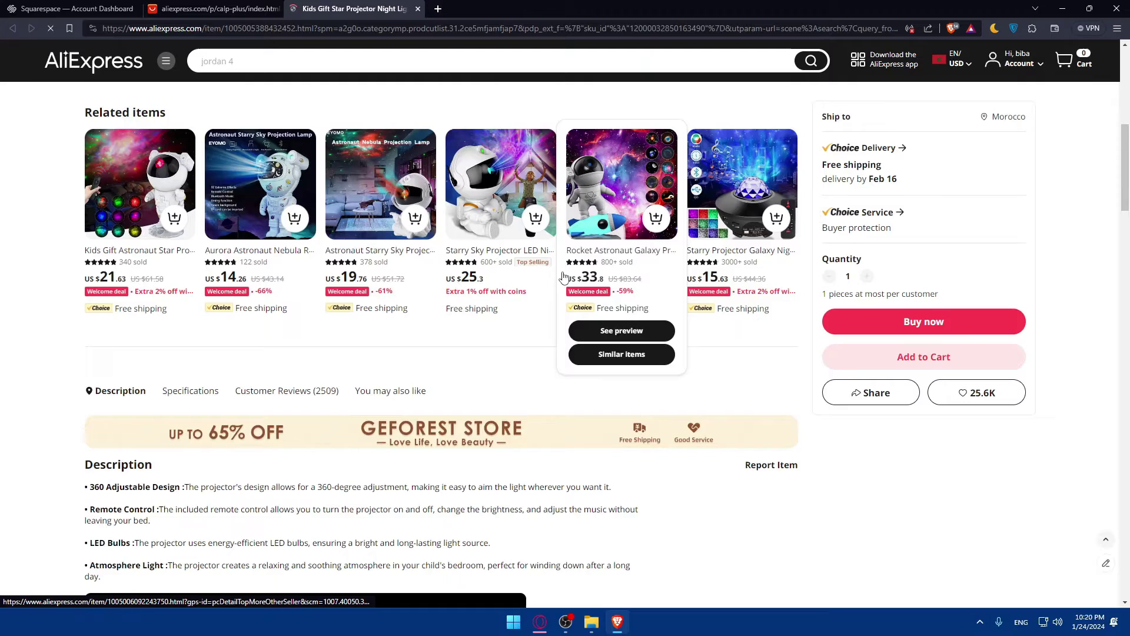
# Scroll the astronaut star projector listing and read its full customer reviews
pyautogui.scroll(5, 159, 317)
pyautogui.scroll(-12, 159, 317)
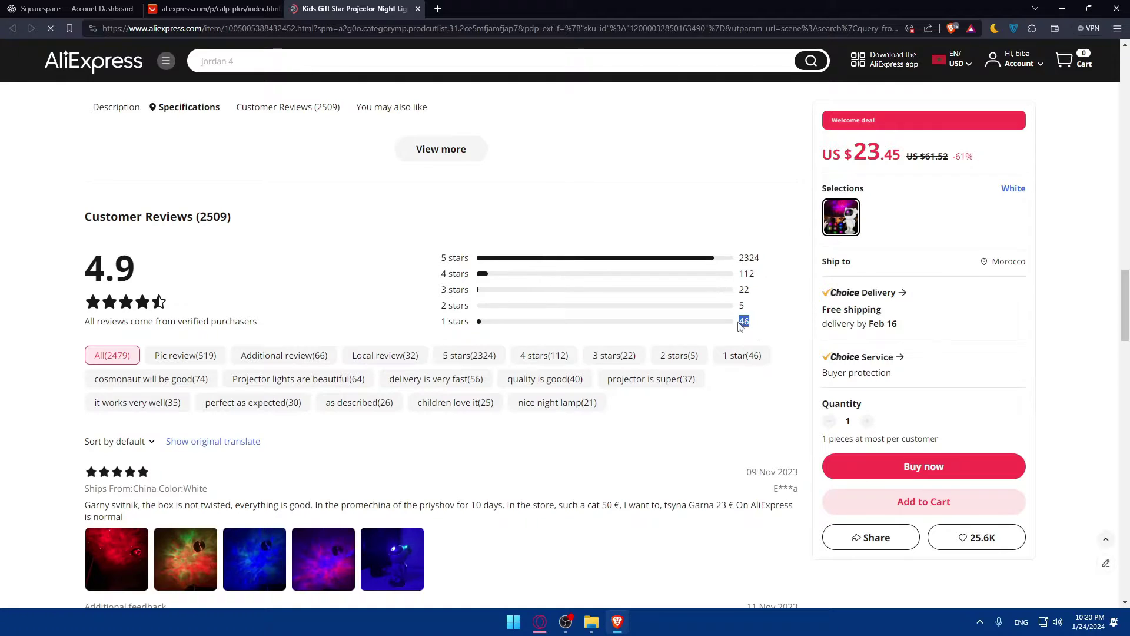
pyautogui.scroll(-8, 565, 337)
pyautogui.scroll(3, 550, 331)
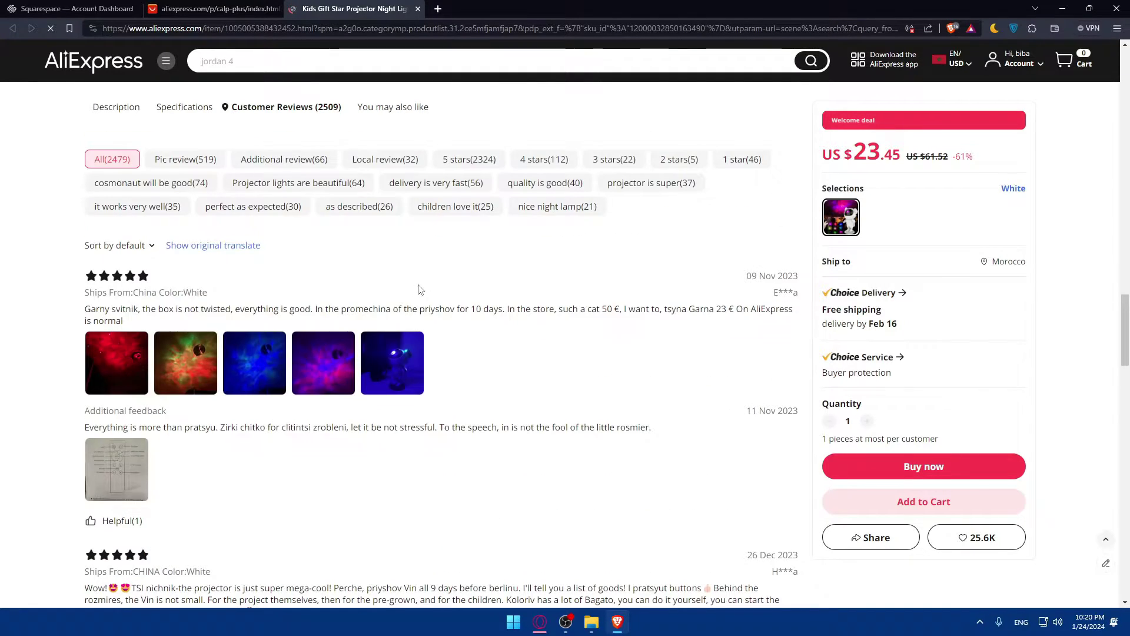
pyautogui.scroll(3, 420, 289)
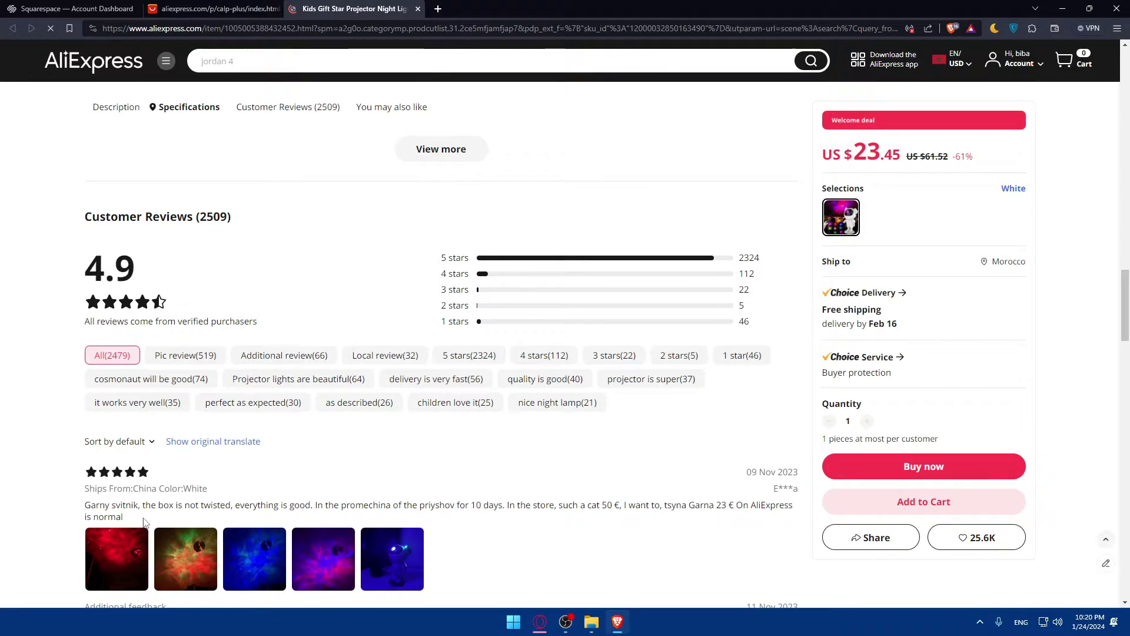
pyautogui.scroll(-10, 147, 524)
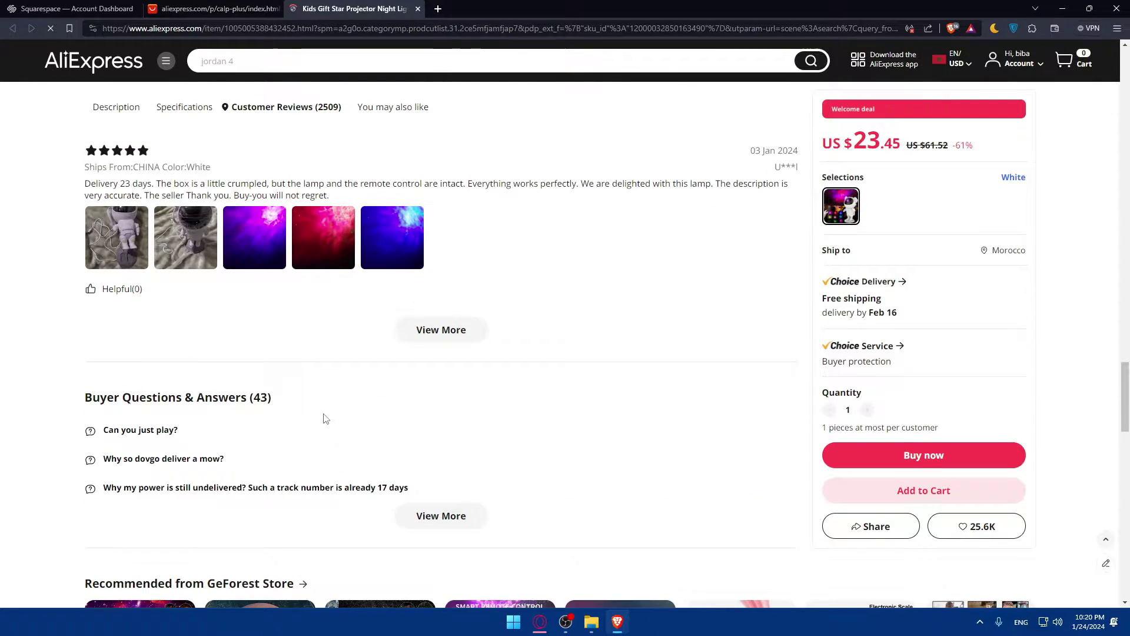
pyautogui.scroll(2, 323, 416)
pyautogui.click(438, 429)
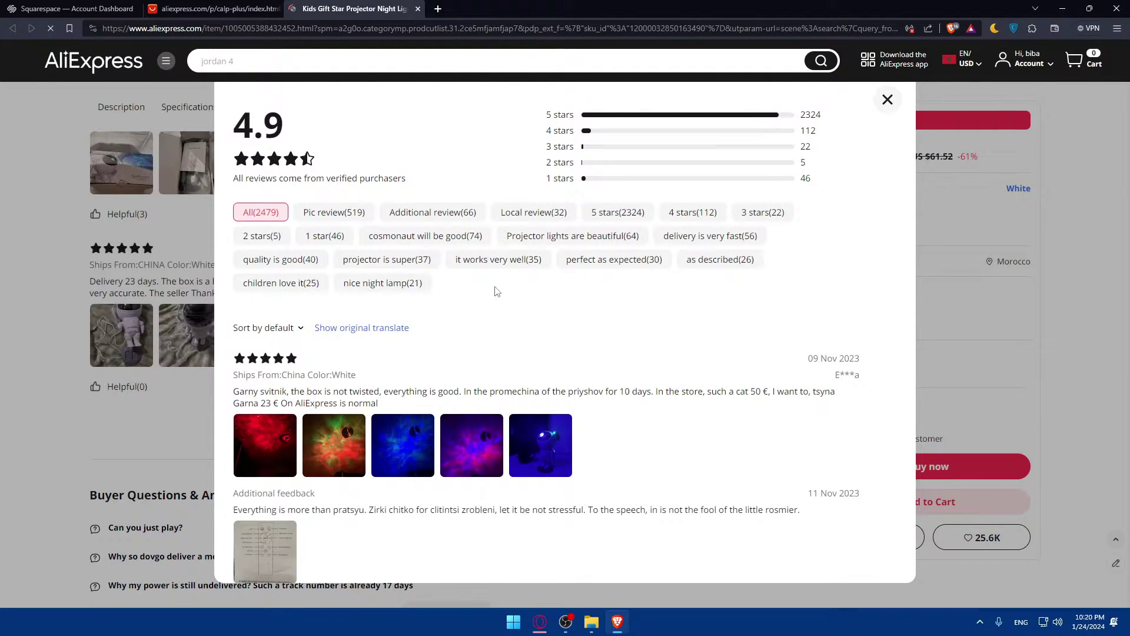
pyautogui.scroll(-20, 496, 291)
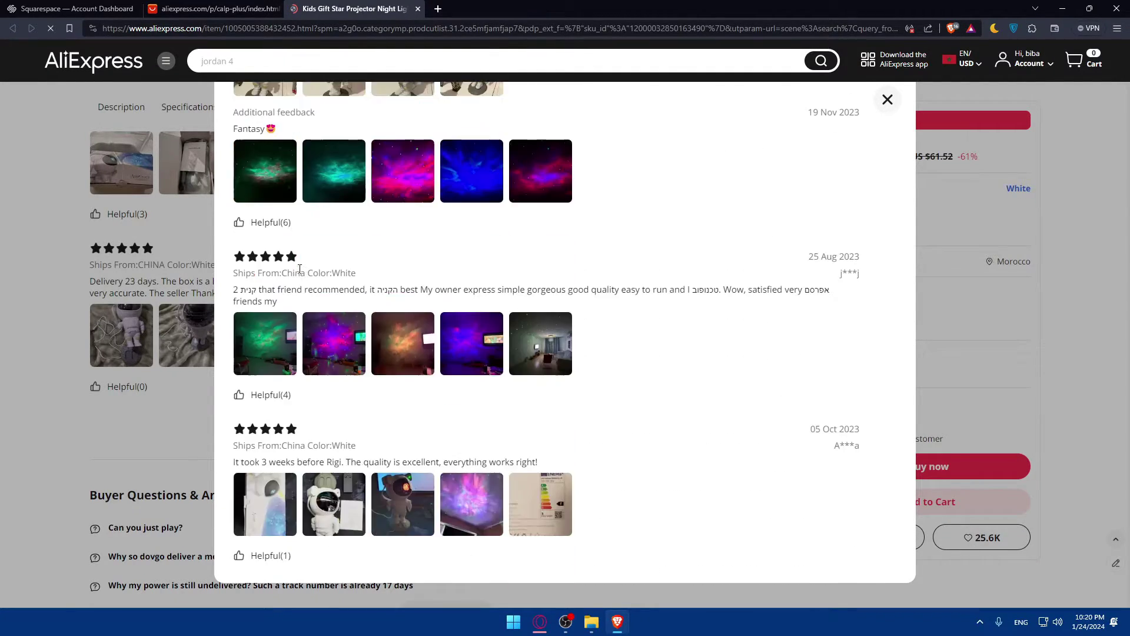
pyautogui.scroll(-15, 299, 269)
pyautogui.click(887, 100)
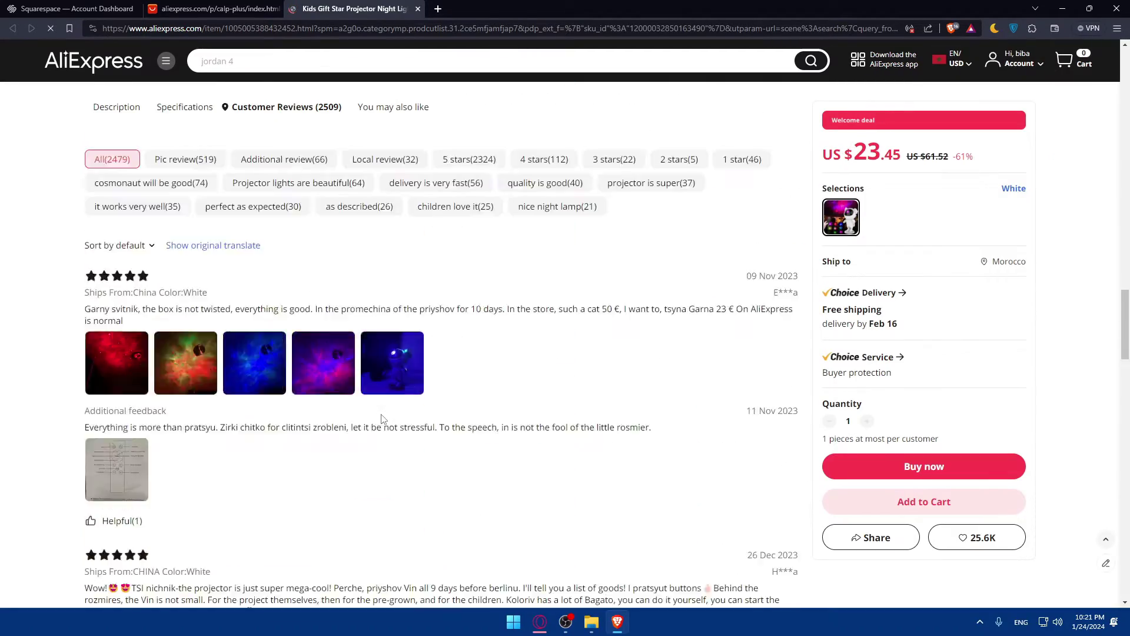
# Browse further down the listing and read all buyer questions and answers
pyautogui.scroll(3, 380, 412)
pyautogui.scroll(6, 479, 355)
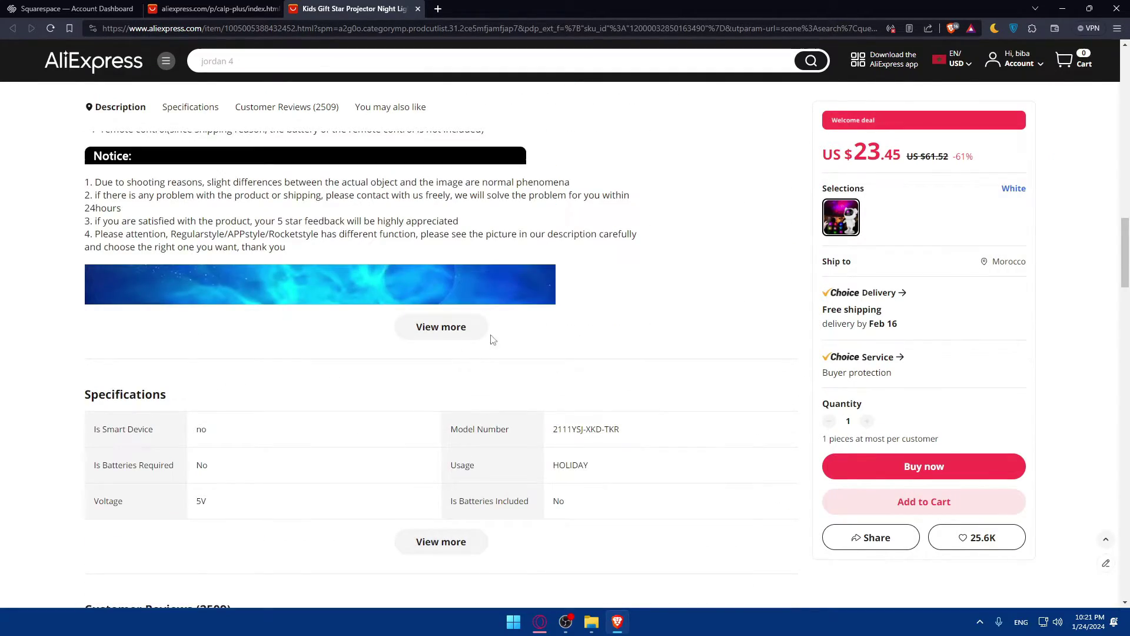
pyautogui.scroll(5, 507, 330)
pyautogui.scroll(-20, 477, 354)
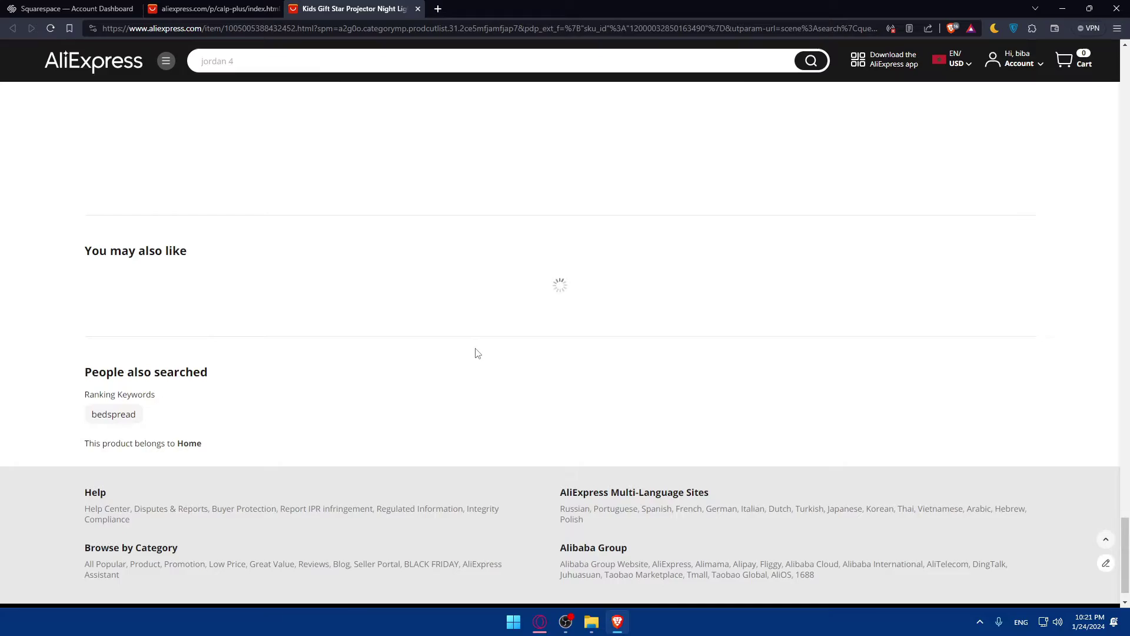
pyautogui.scroll(6, 475, 348)
pyautogui.scroll(-4, 401, 382)
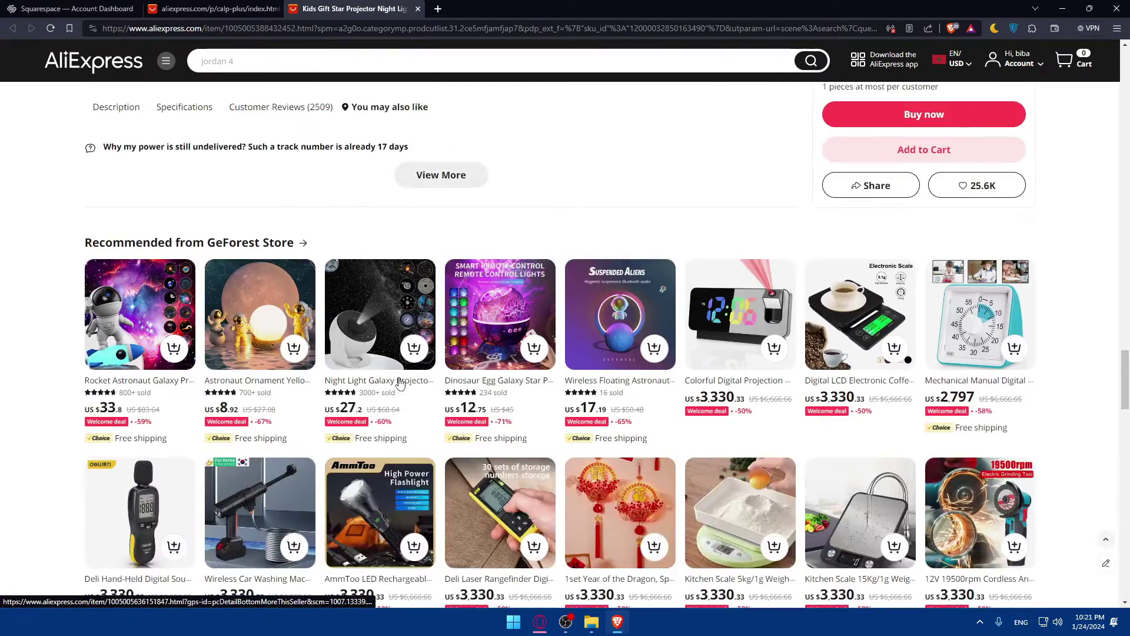
pyautogui.scroll(-3, 471, 389)
pyautogui.scroll(9, 535, 371)
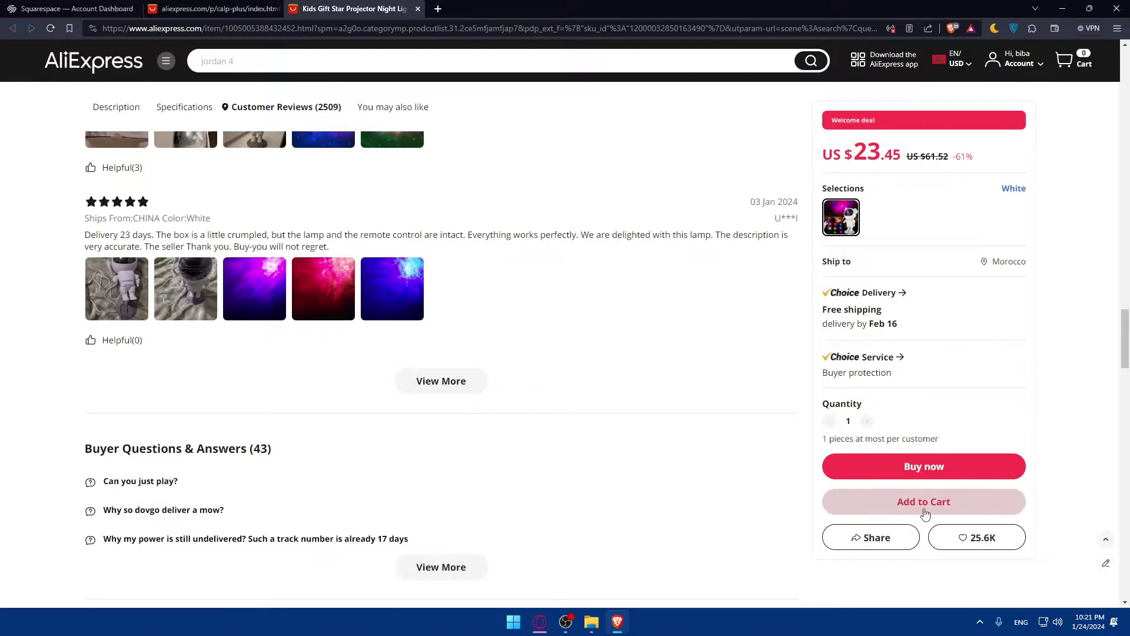
pyautogui.scroll(-2, 244, 377)
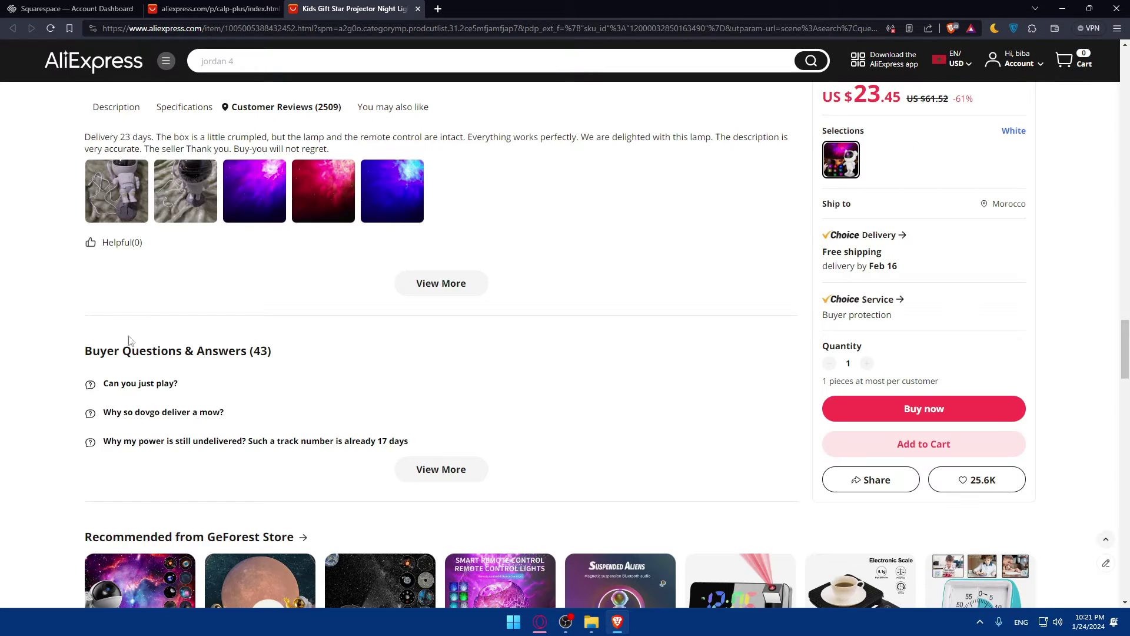
pyautogui.click(461, 471)
pyautogui.scroll(-2, 383, 377)
pyautogui.scroll(5, 377, 325)
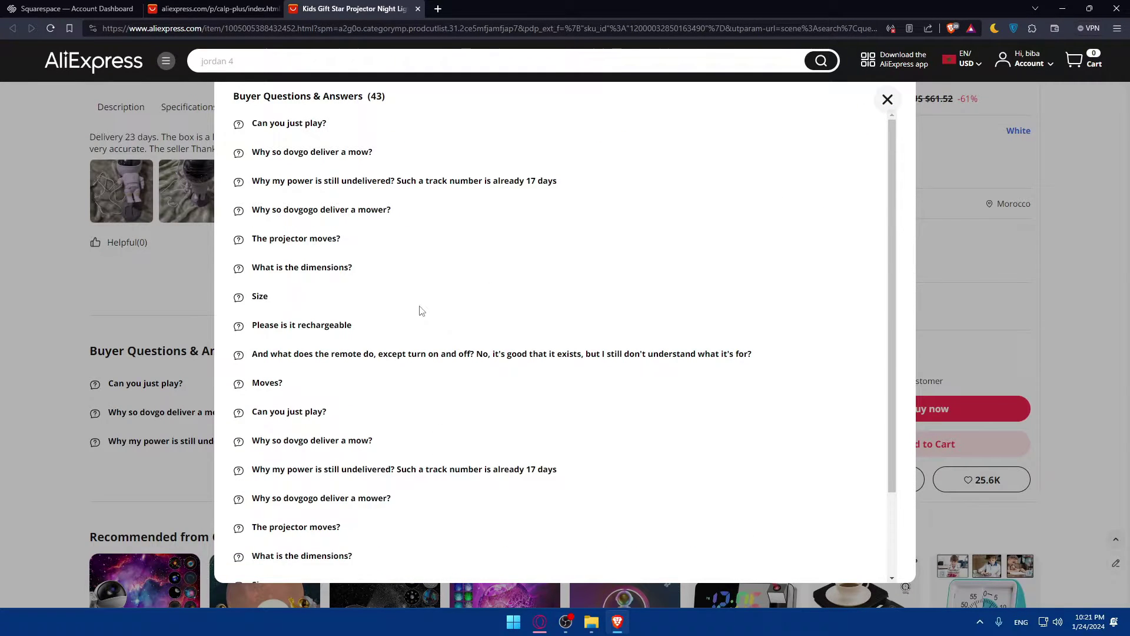
pyautogui.press('Escape')
# Check the Specifications section and related items, then return to the top of the page
pyautogui.scroll(5, 252, 436)
pyautogui.scroll(15, 252, 436)
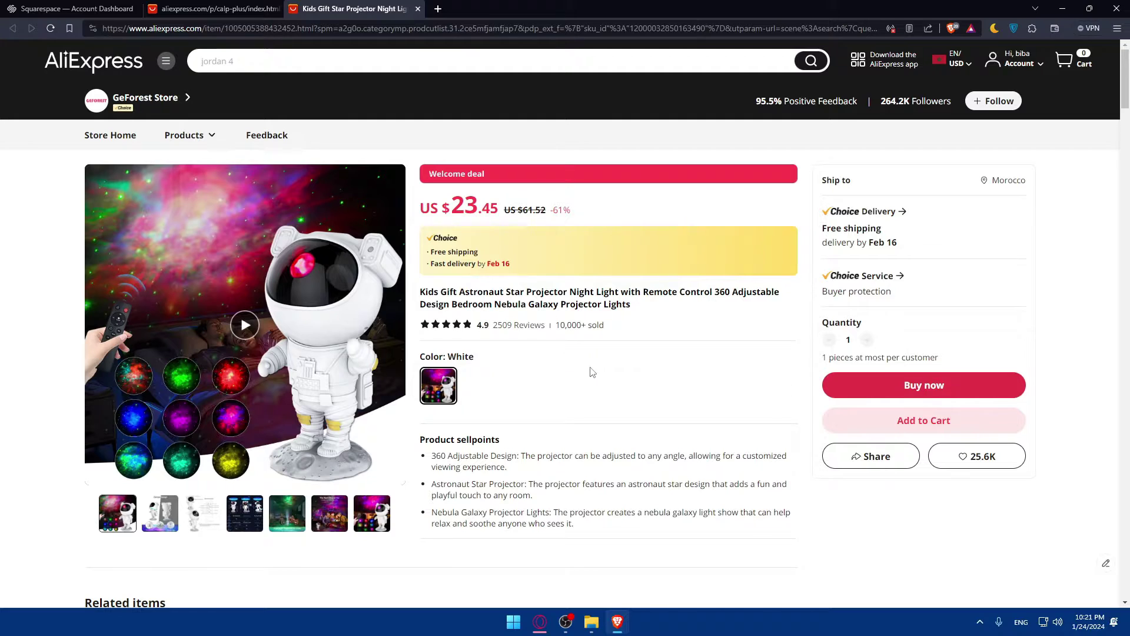
pyautogui.scroll(-8, 565, 383)
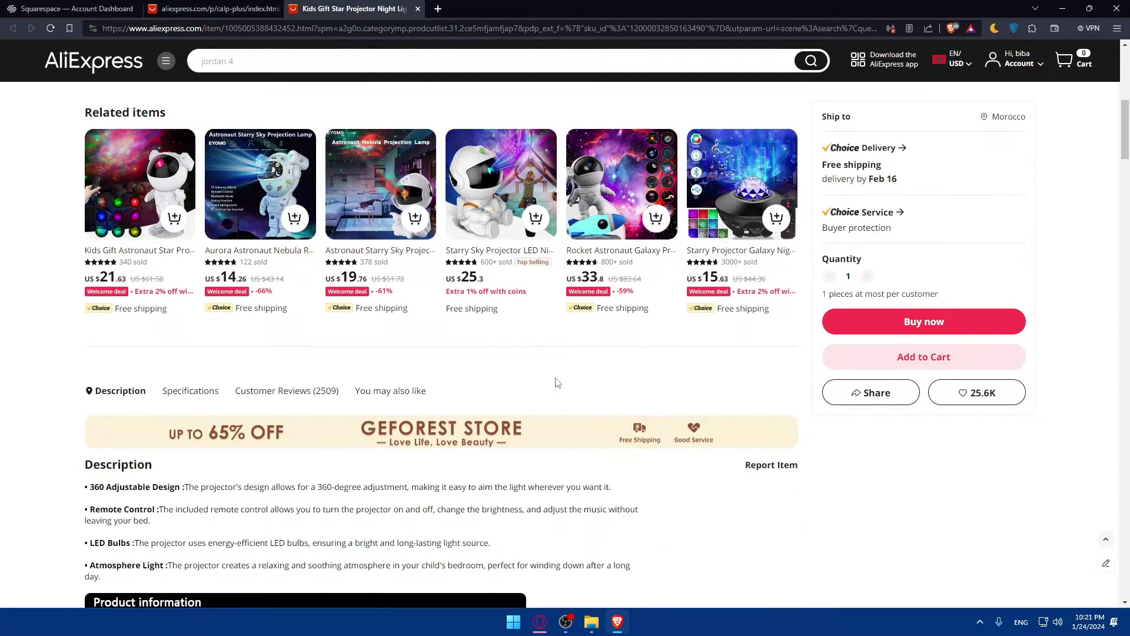
pyautogui.scroll(-3, 557, 383)
pyautogui.scroll(2, 165, 306)
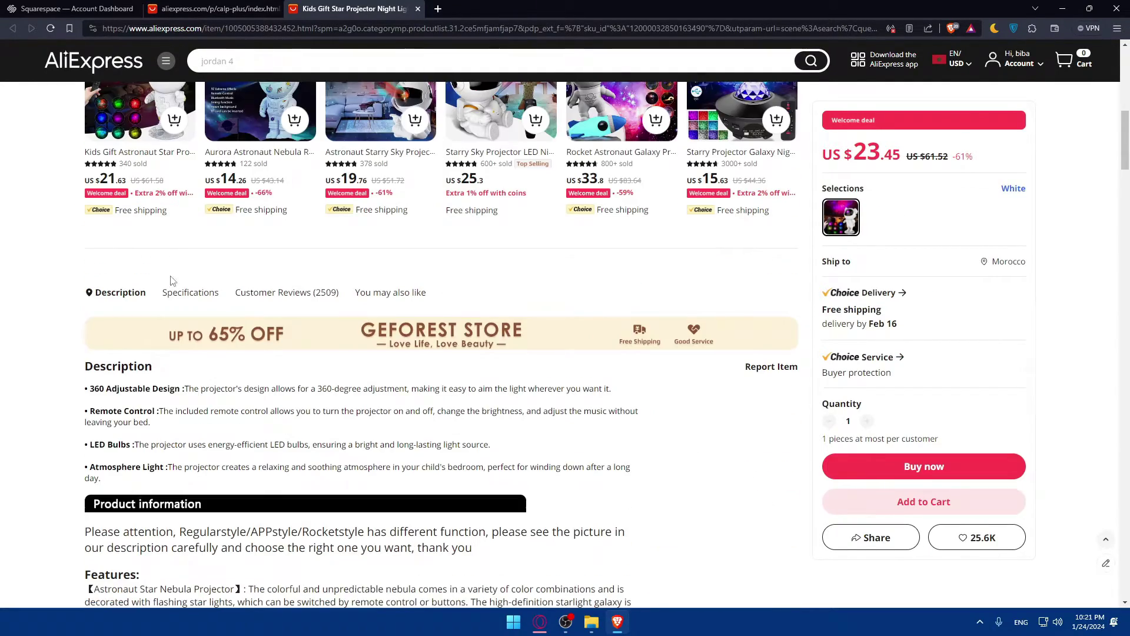
pyautogui.click(176, 289)
pyautogui.scroll(15, 312, 353)
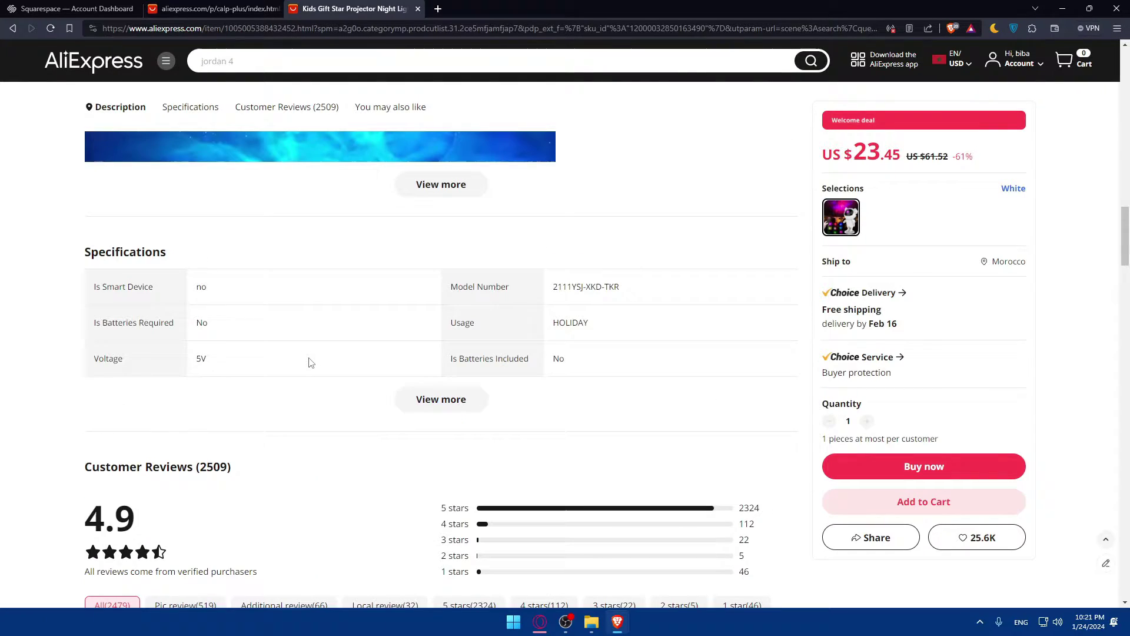
pyautogui.scroll(-2, 303, 314)
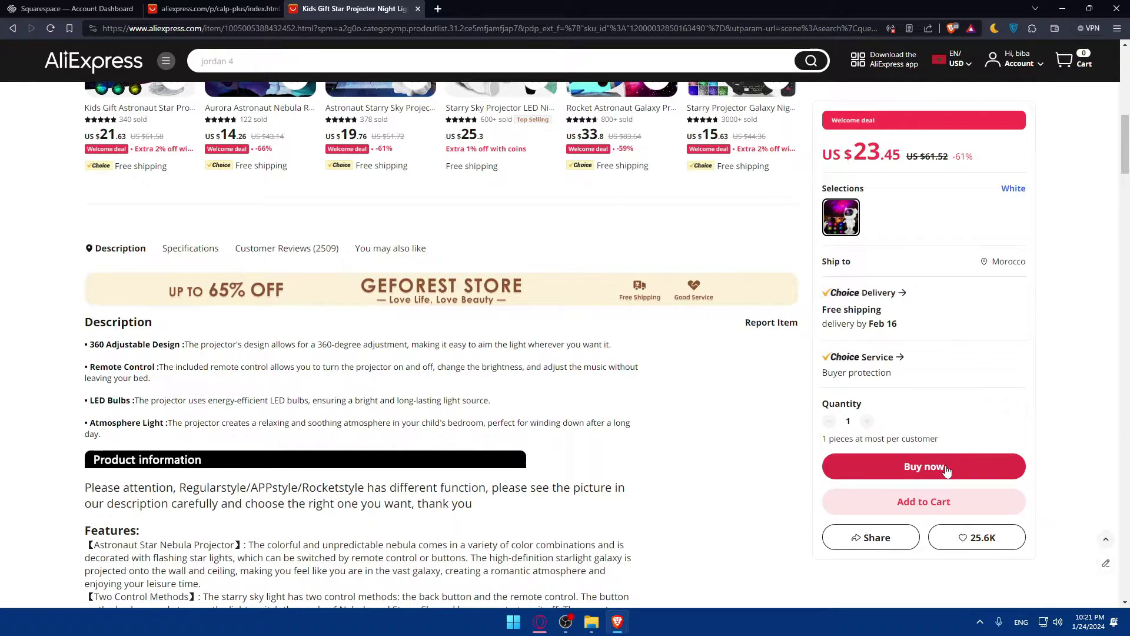
pyautogui.scroll(3, 974, 530)
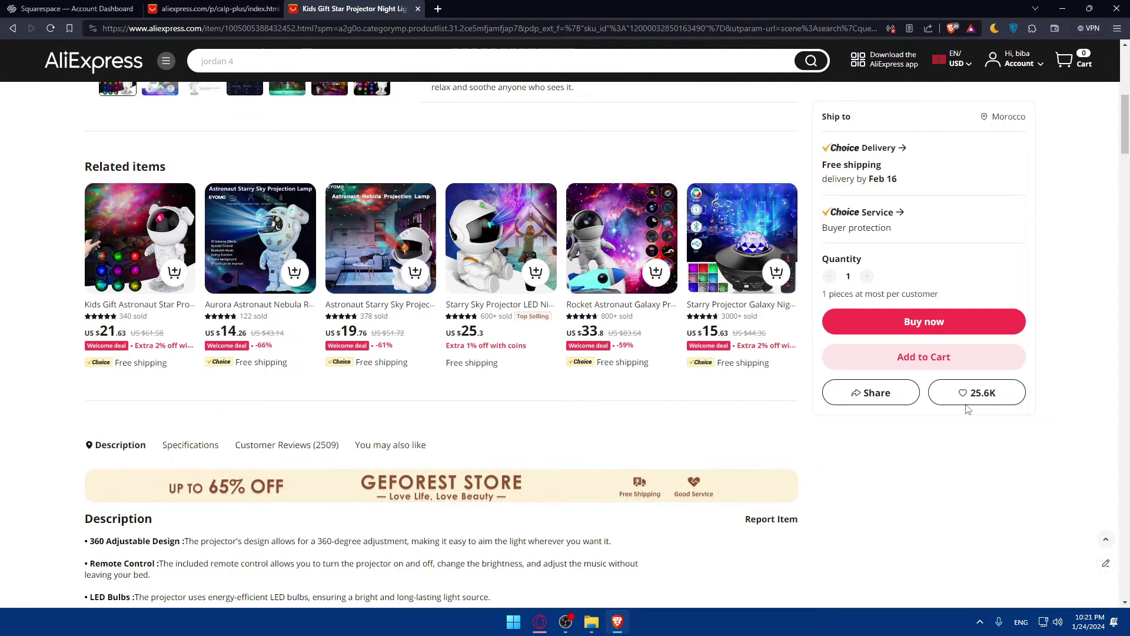
pyautogui.scroll(7, 989, 351)
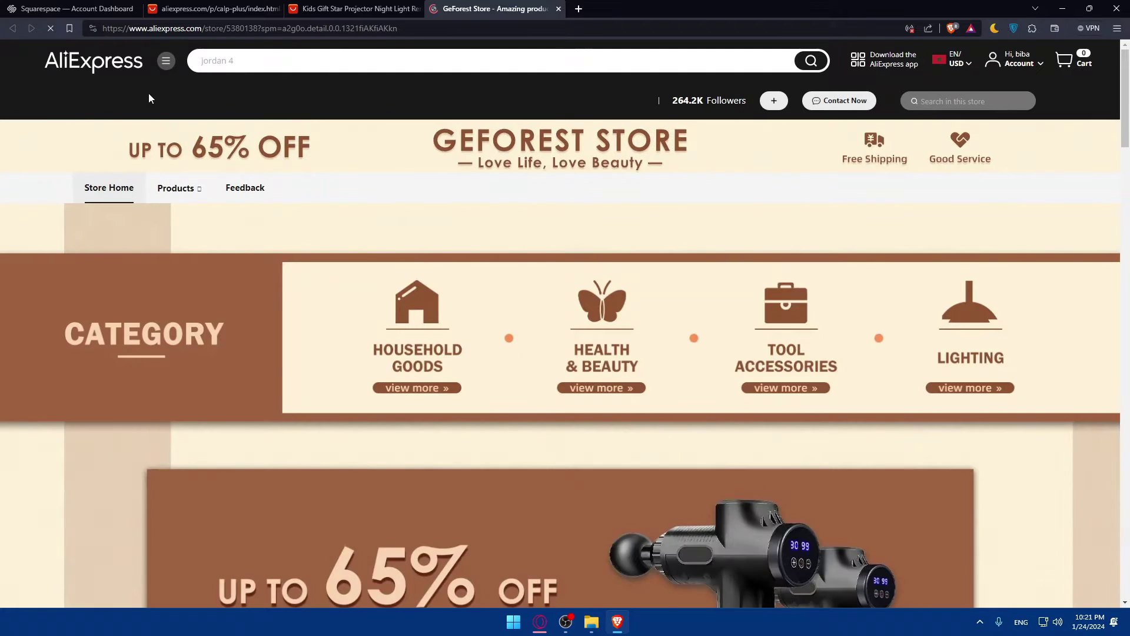
# Scroll the GeForest Store's discounted products, then switch back to the Squarespace Account Dashboard tab
pyautogui.scroll(-8, 302, 270)
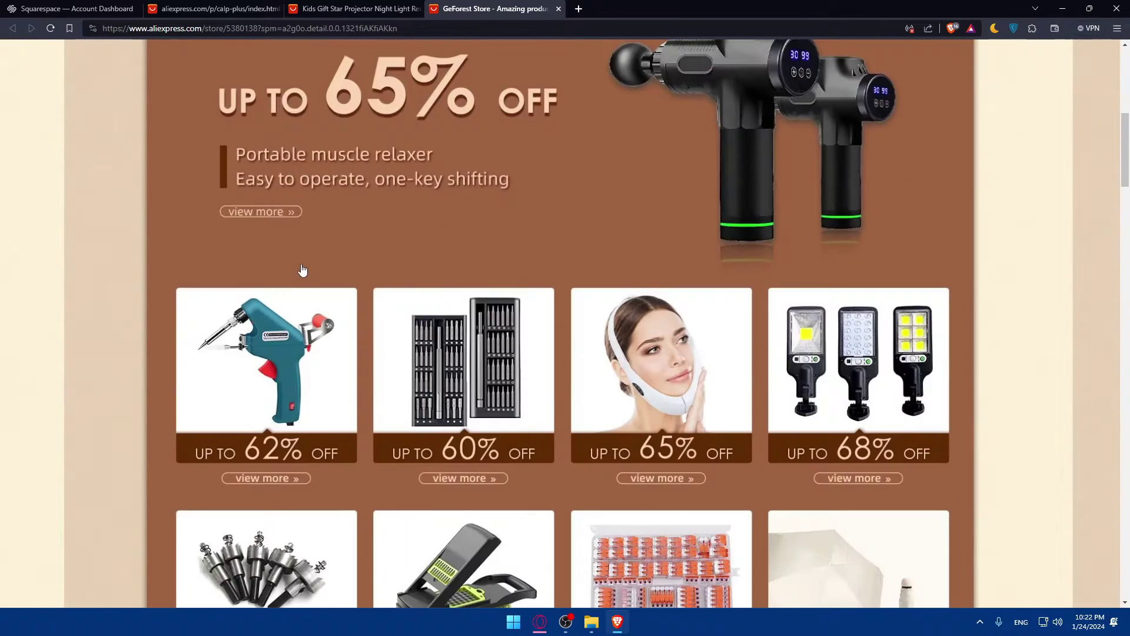
pyautogui.scroll(8, 303, 270)
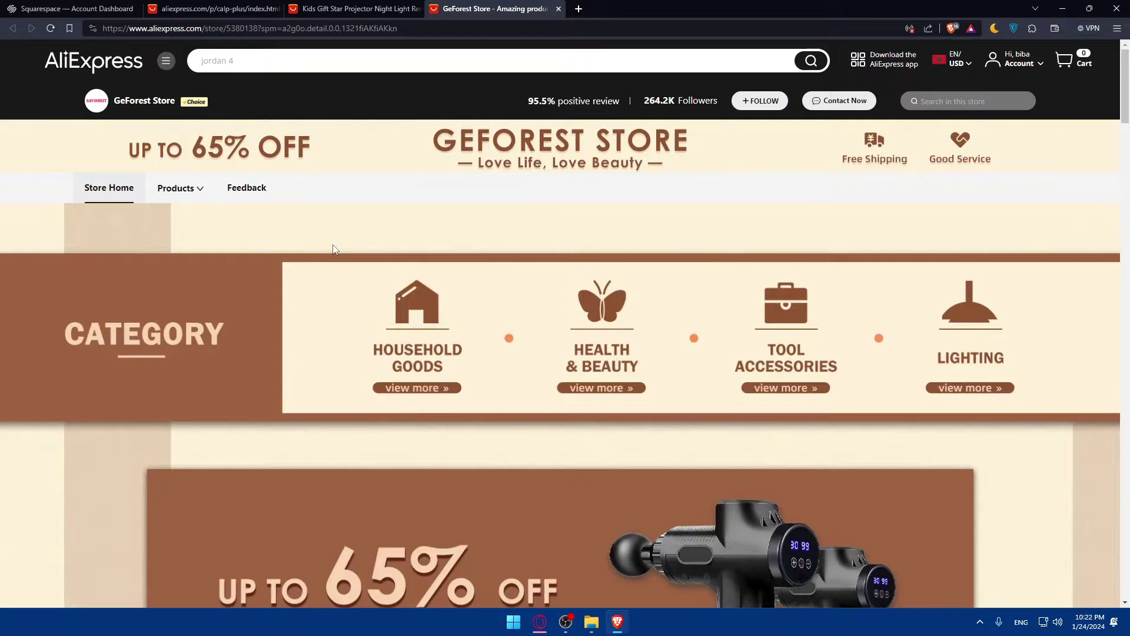
pyautogui.scroll(-10, 366, 277)
pyautogui.scroll(10, 577, 177)
pyautogui.click(74, 7)
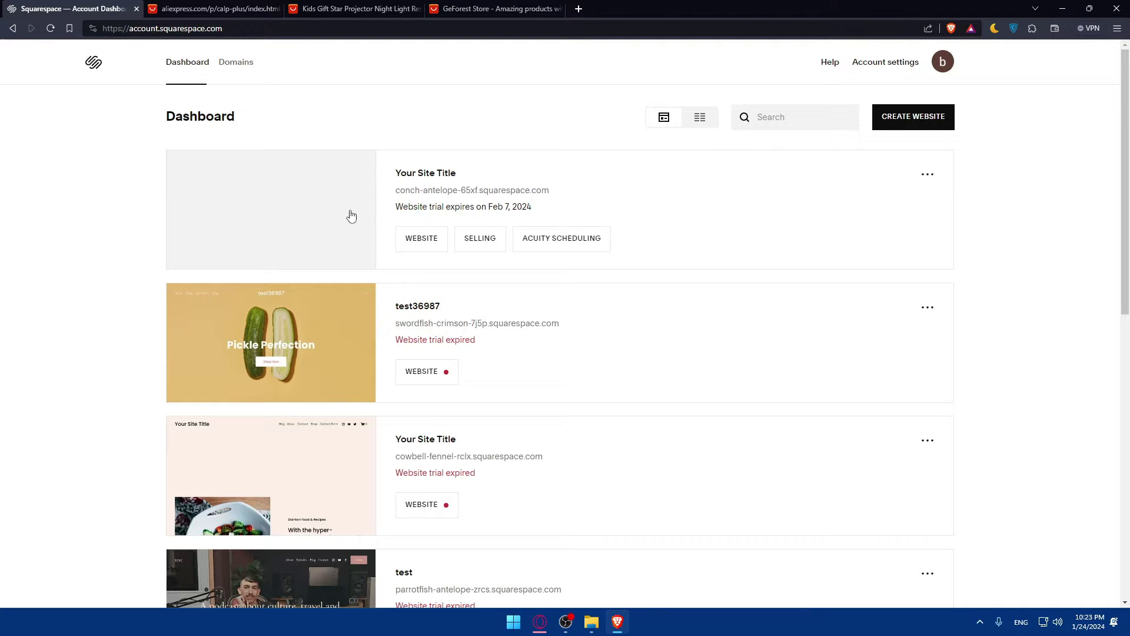
# Open the trial site's editor, view its Pages list of demo pages, then go back to the main menu
pyautogui.click(428, 240)
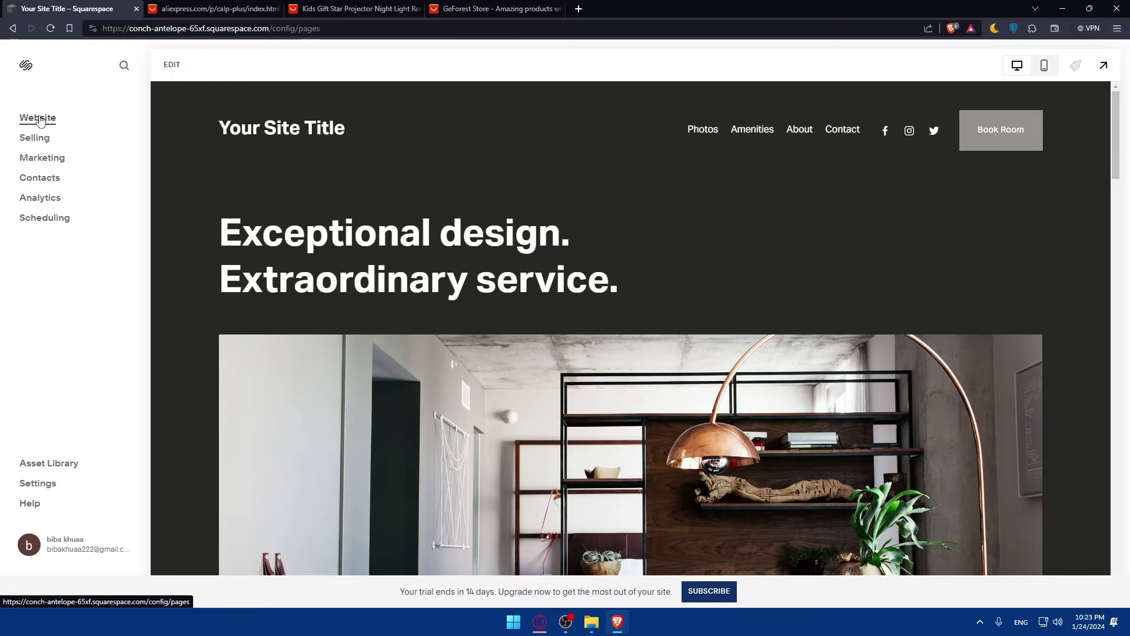
pyautogui.click(39, 119)
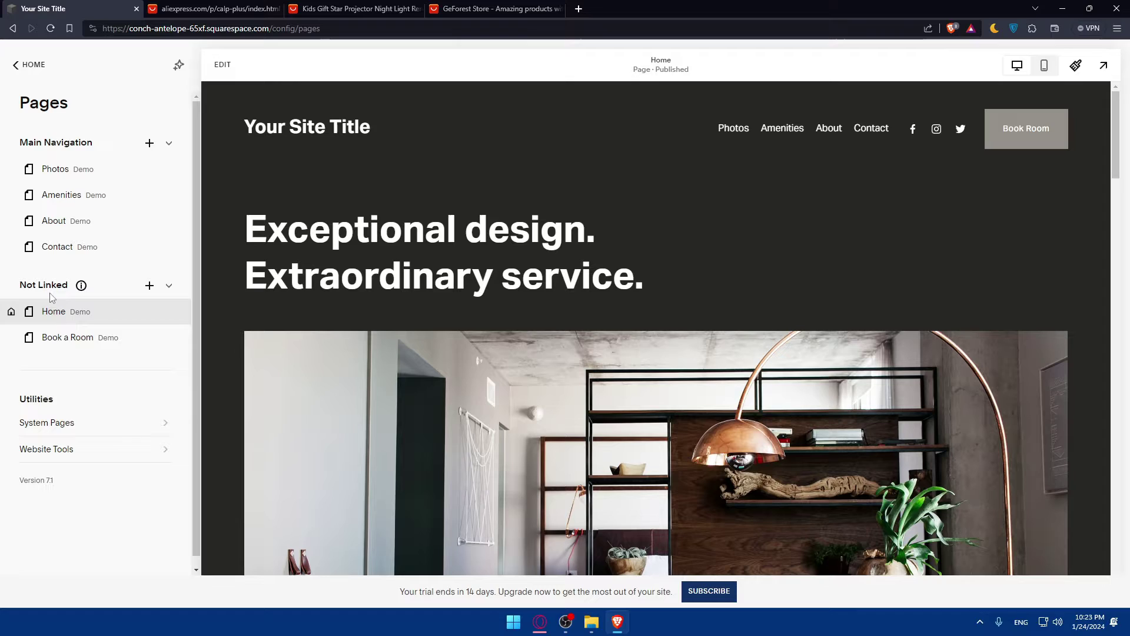
pyautogui.moveTo(96, 293)
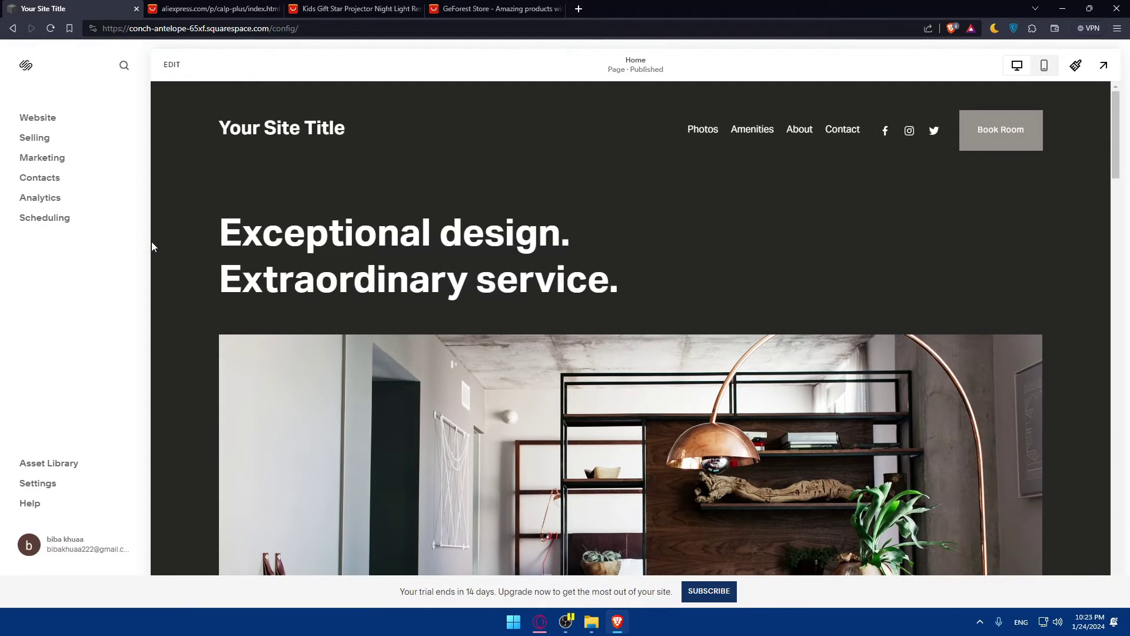
pyautogui.hotkey('alt', 'Left')
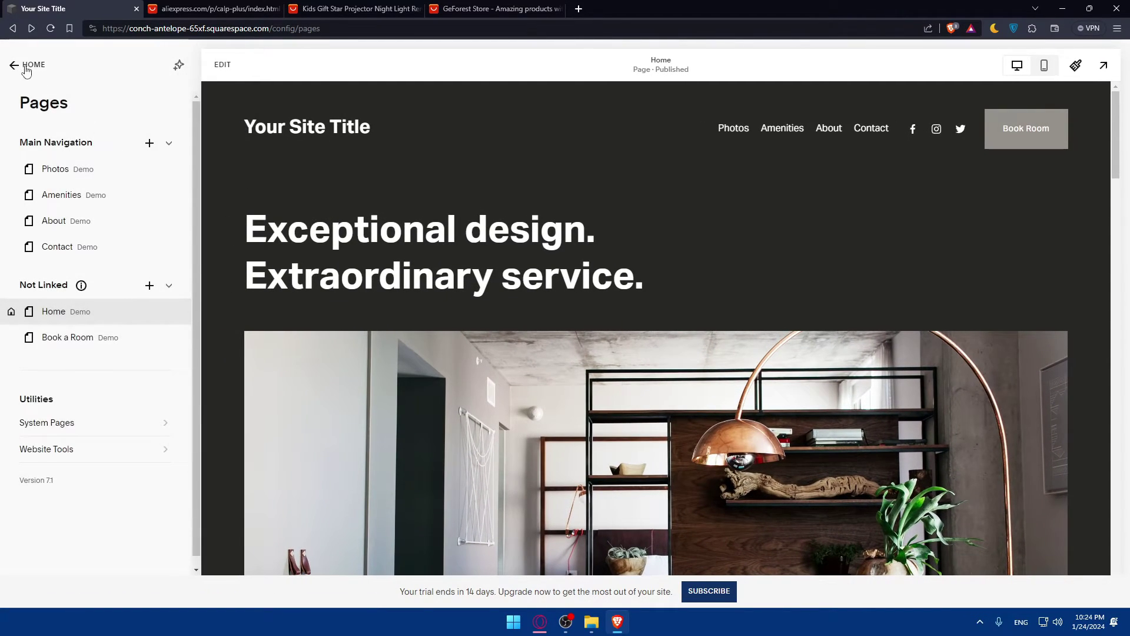
# Go to Selling > Products and start a physical product from ADD PRODUCT, then cancel it
pyautogui.click(27, 66)
pyautogui.click(34, 139)
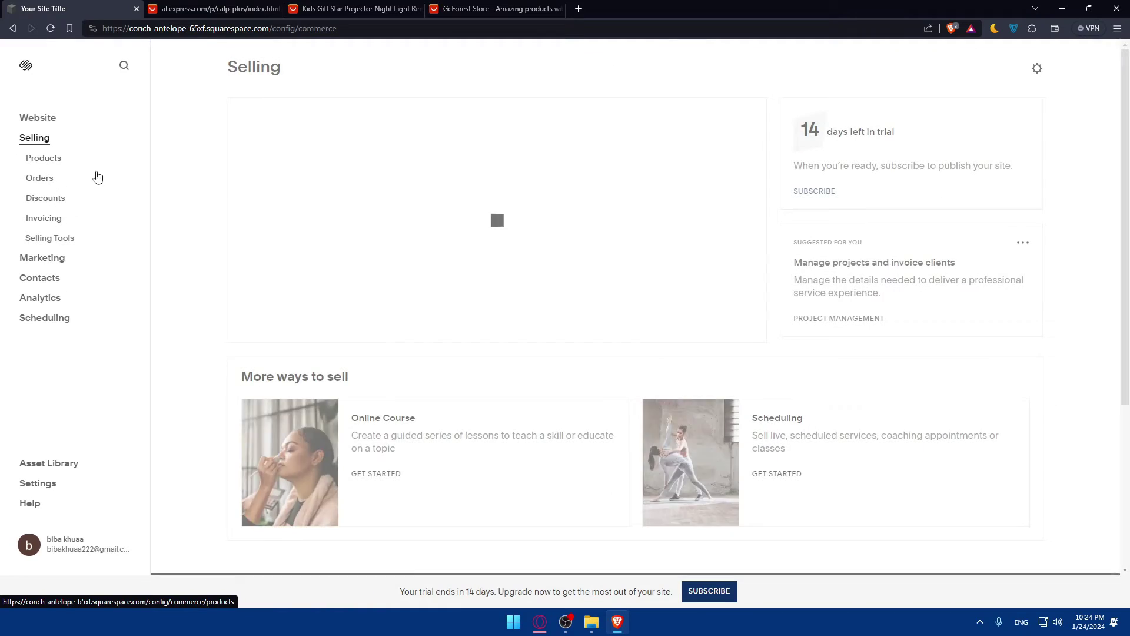
pyautogui.click(45, 160)
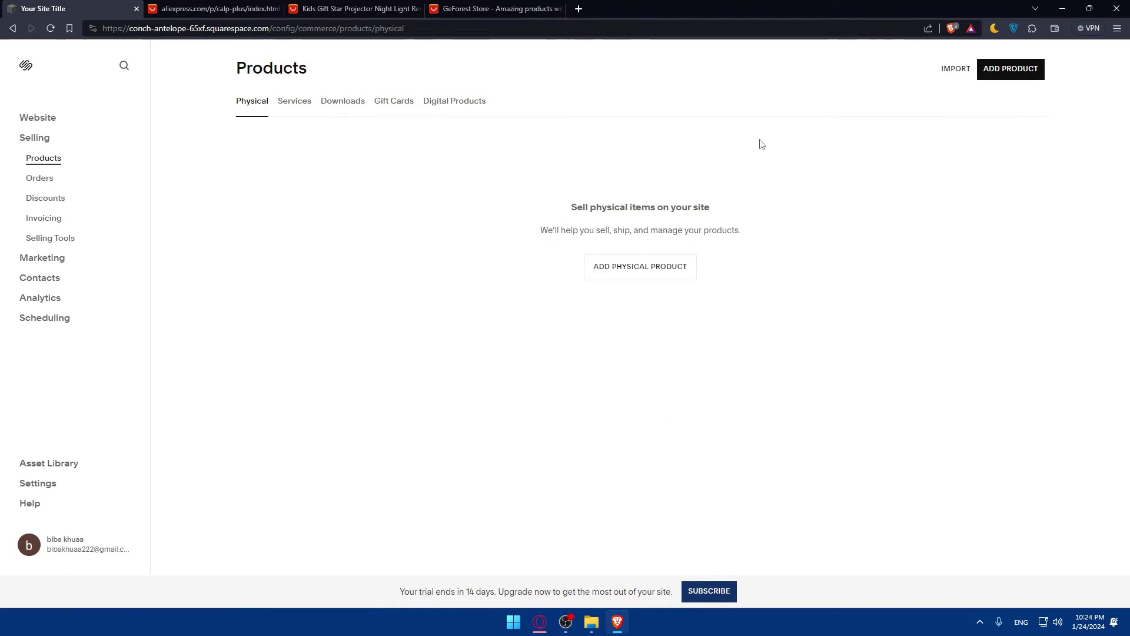
pyautogui.click(1012, 69)
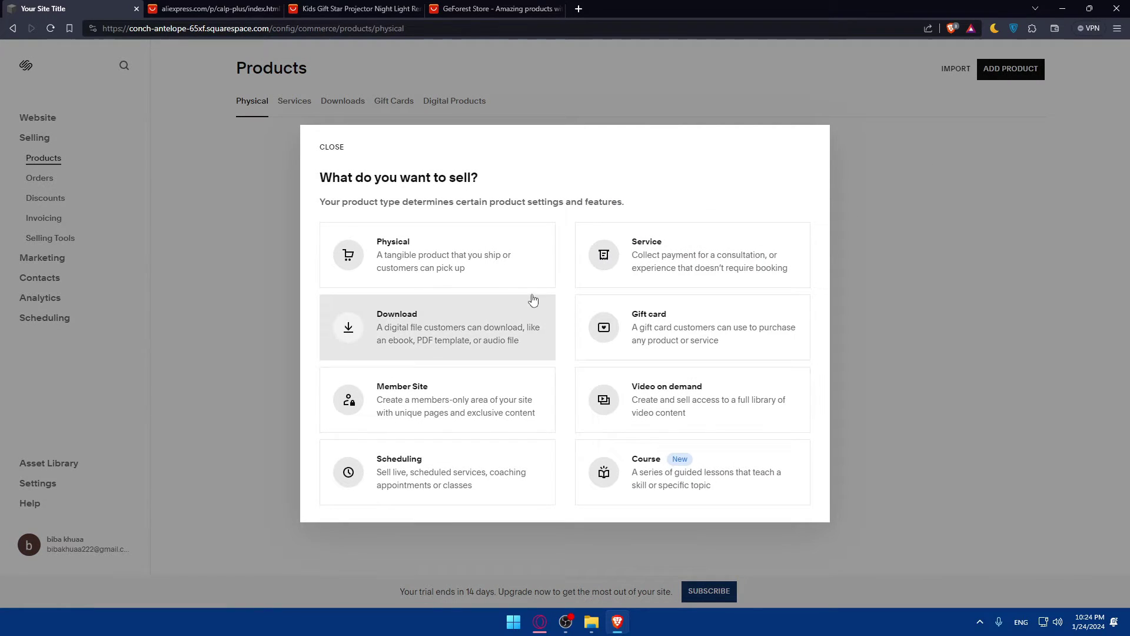
pyautogui.click(975, 247)
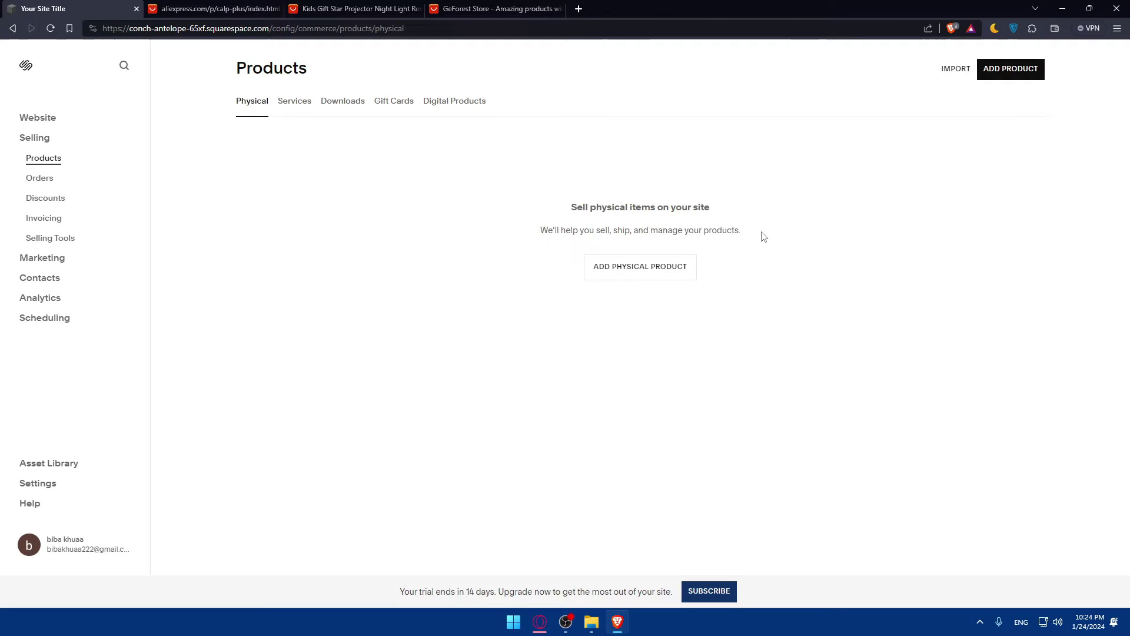
pyautogui.click(622, 272)
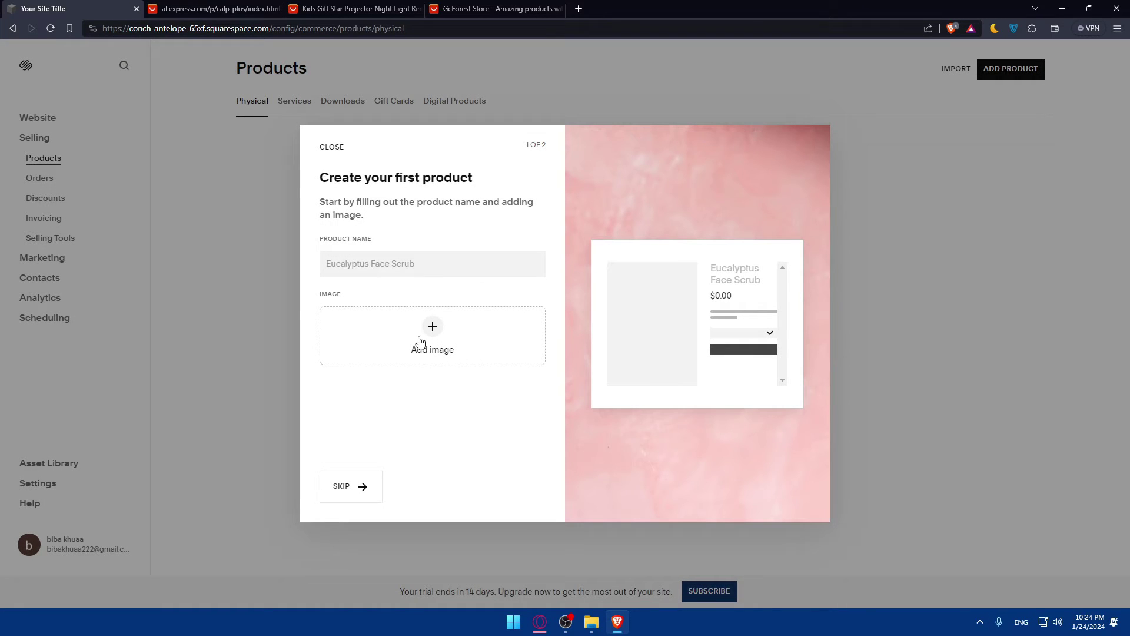
pyautogui.click(332, 148)
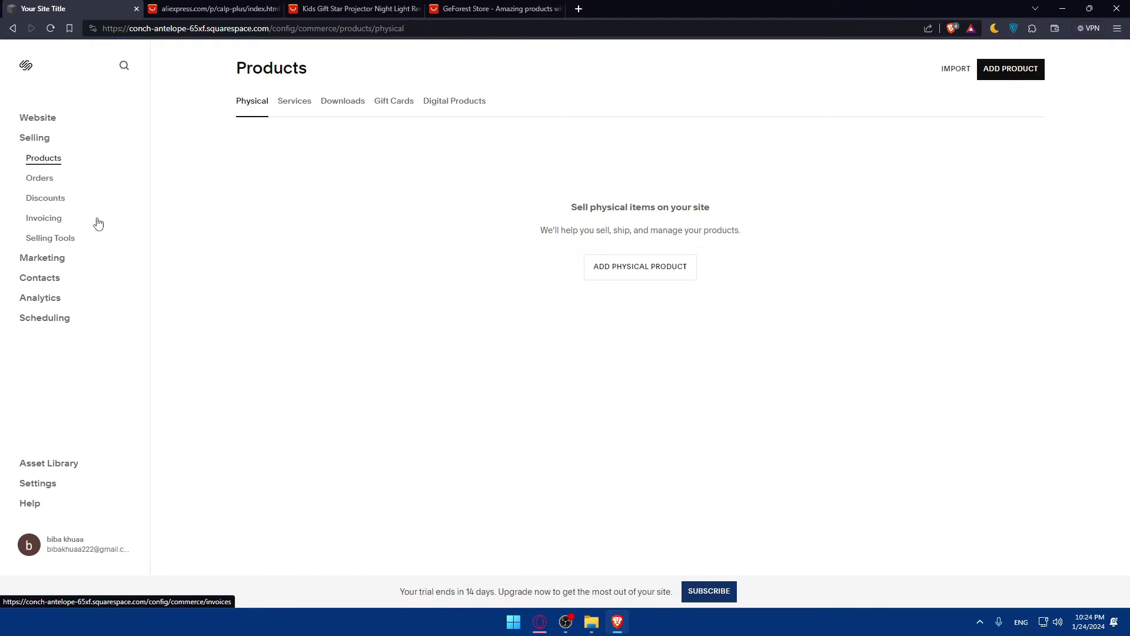
# Review the Etsy and Shopify product import options, then open the site Settings
pyautogui.click(954, 70)
pyautogui.click(595, 281)
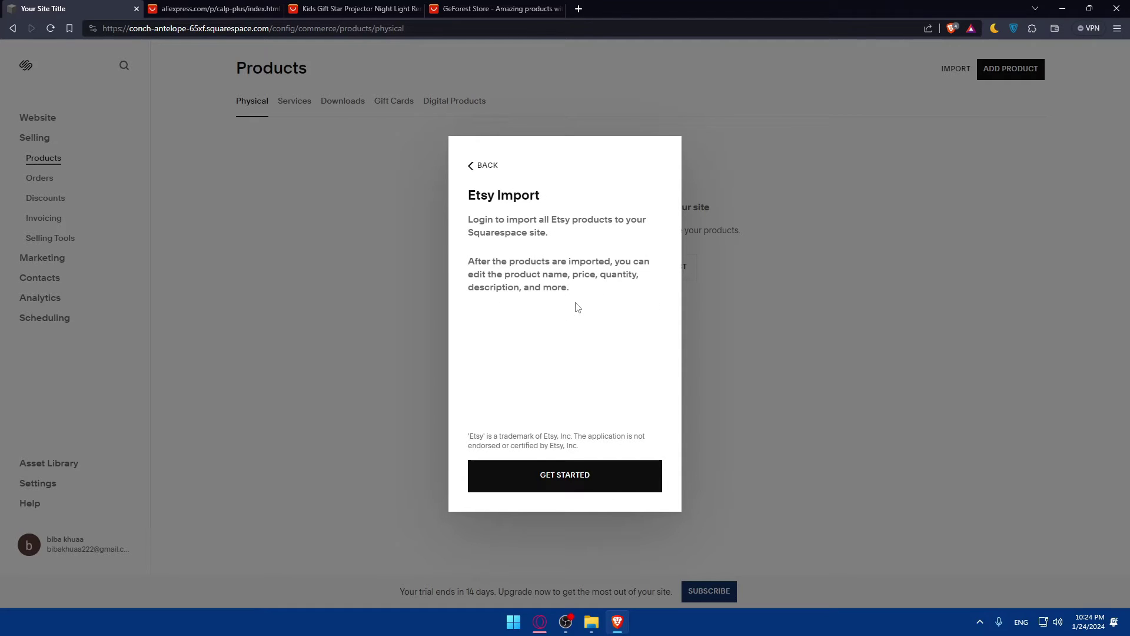
pyautogui.click(470, 165)
pyautogui.click(513, 305)
pyautogui.click(466, 167)
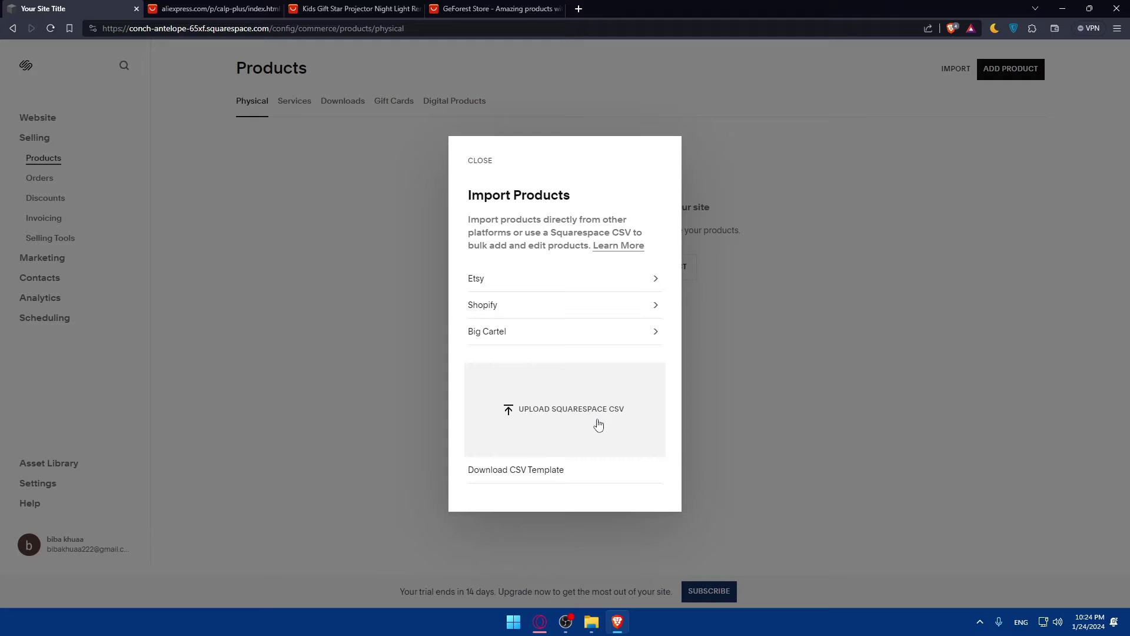
pyautogui.click(353, 371)
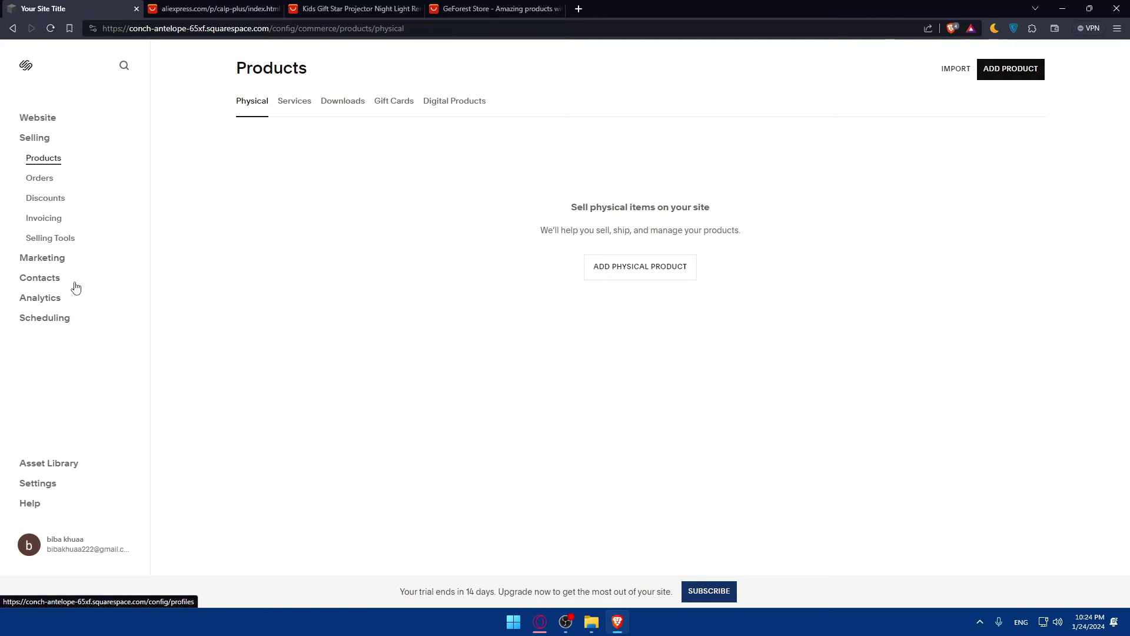
pyautogui.click(54, 487)
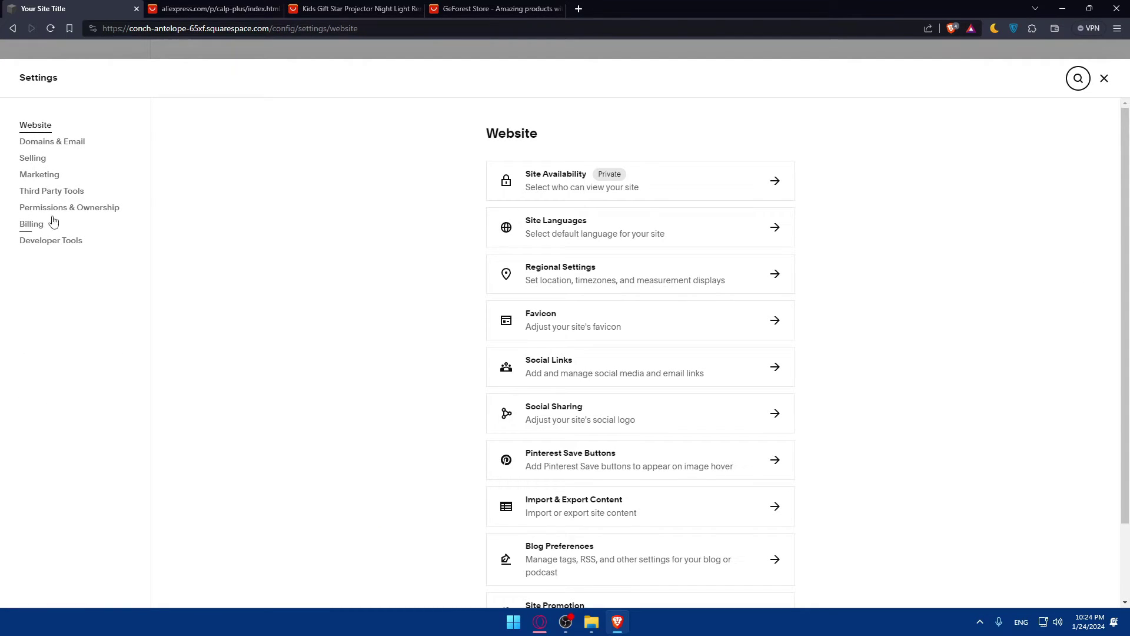
# Search Third Party Tools > Extensions for 'aliex' and 'dropshipping' (Spocket, Syncee), then close Settings
pyautogui.click(51, 190)
pyautogui.click(628, 244)
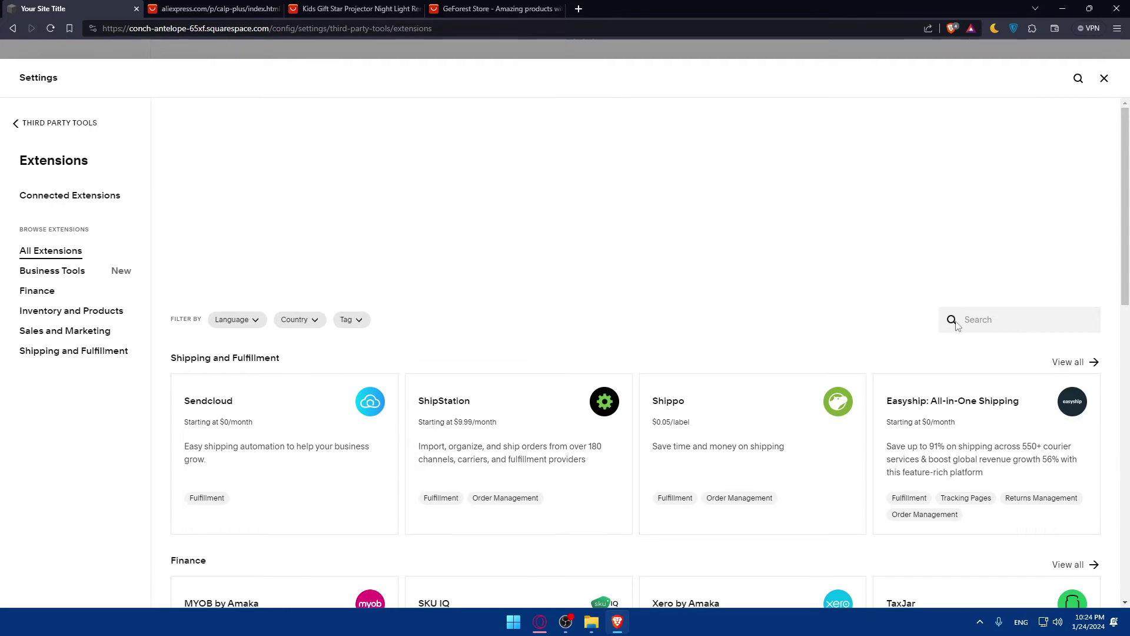
pyautogui.write('aliex')
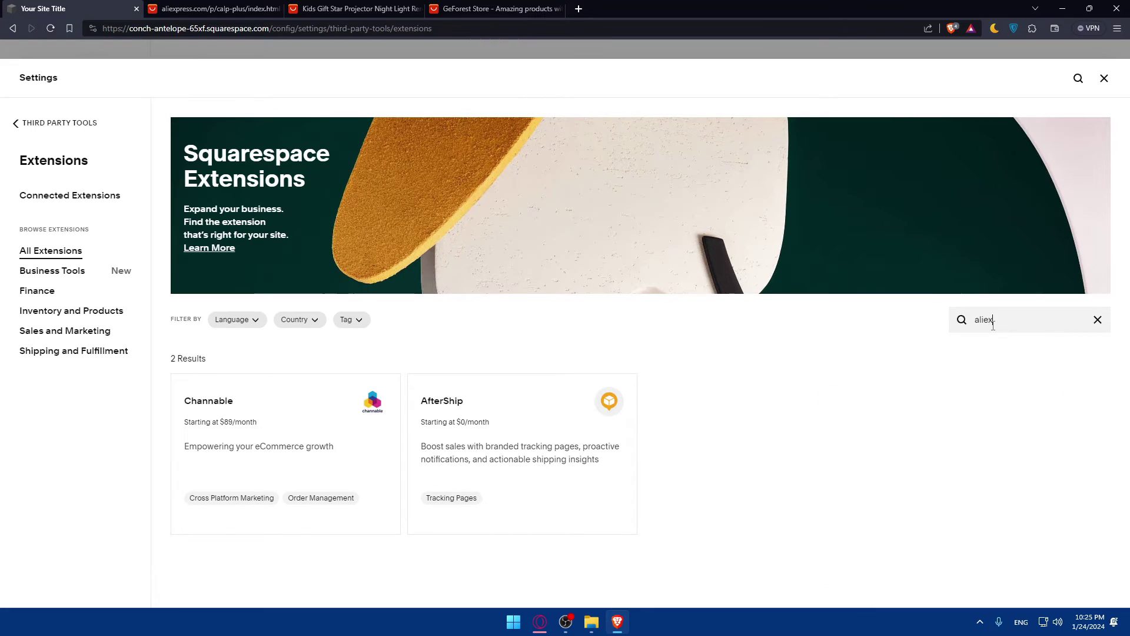
pyautogui.write('p')
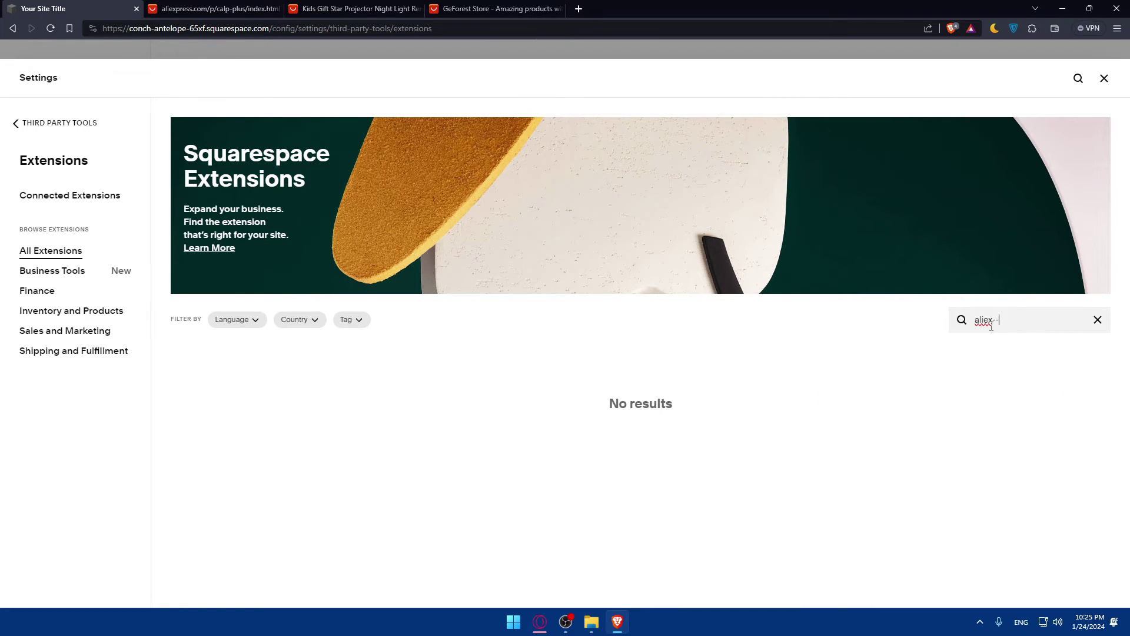
pyautogui.press('BackSpace')
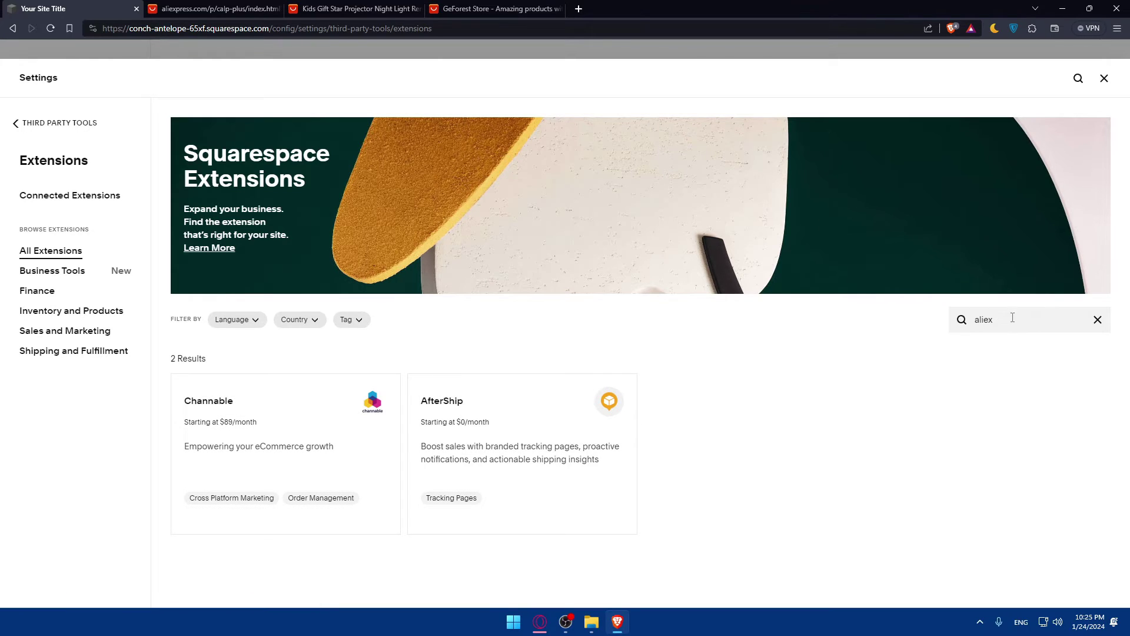
pyautogui.moveTo(1009, 319); pyautogui.dragTo(945, 327)
pyautogui.write('drop')
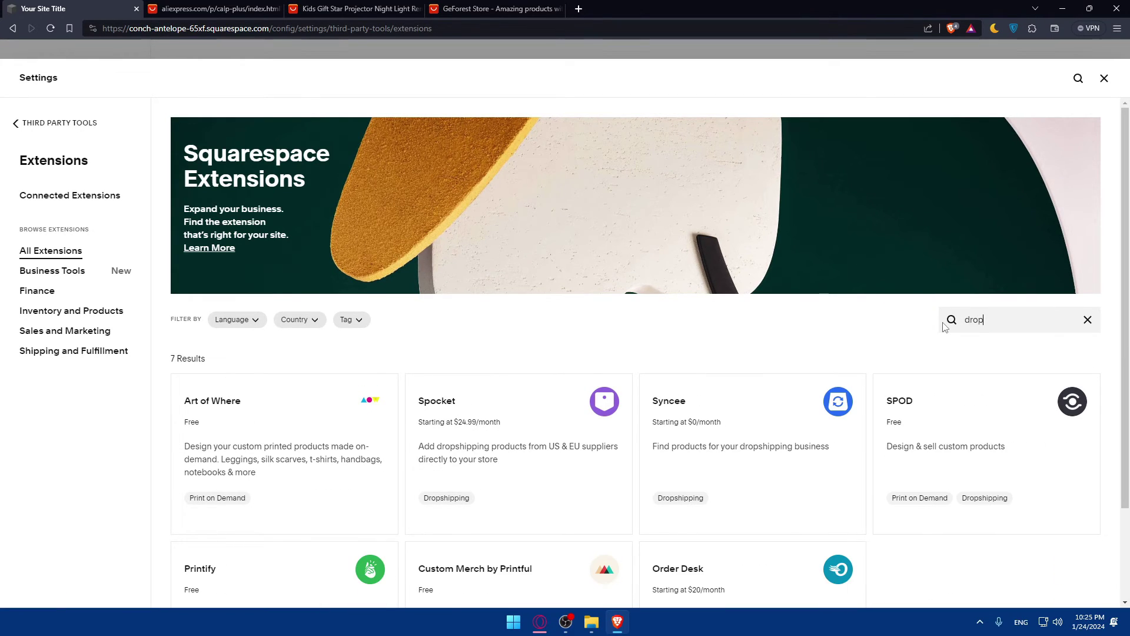
pyautogui.write('shipping')
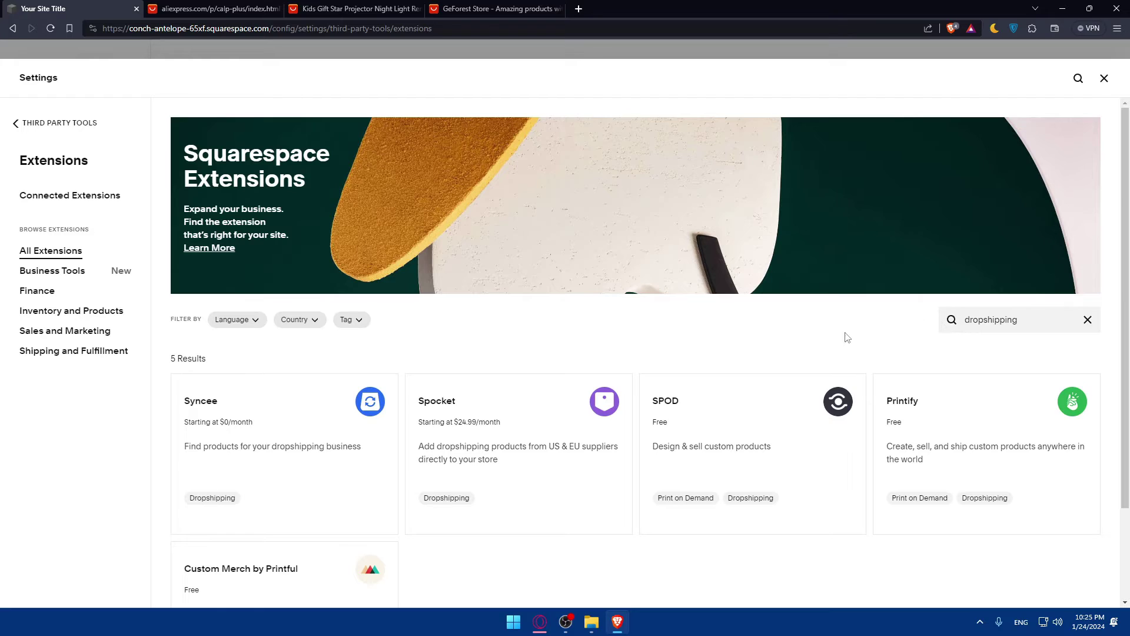
pyautogui.scroll(-2, 846, 336)
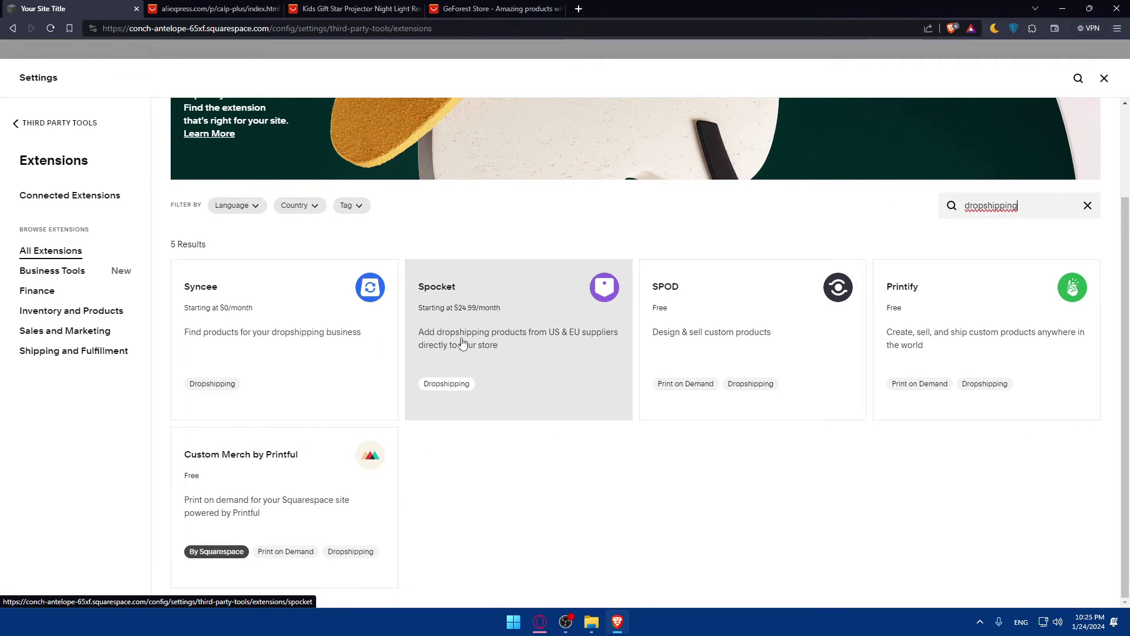
pyautogui.click(1089, 206)
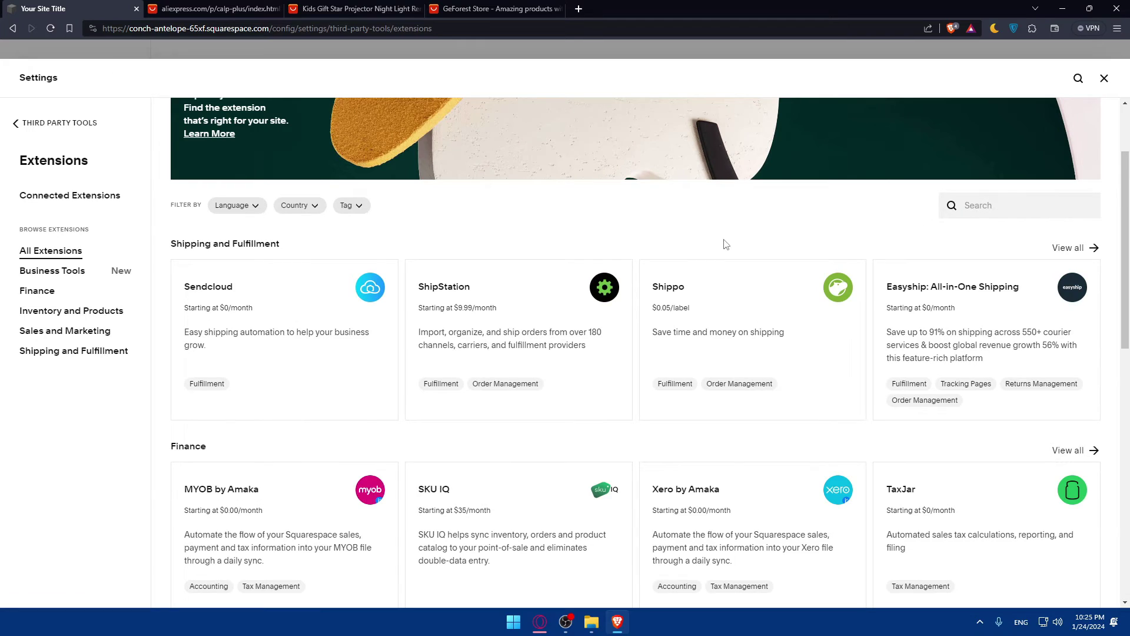
pyautogui.click(1104, 79)
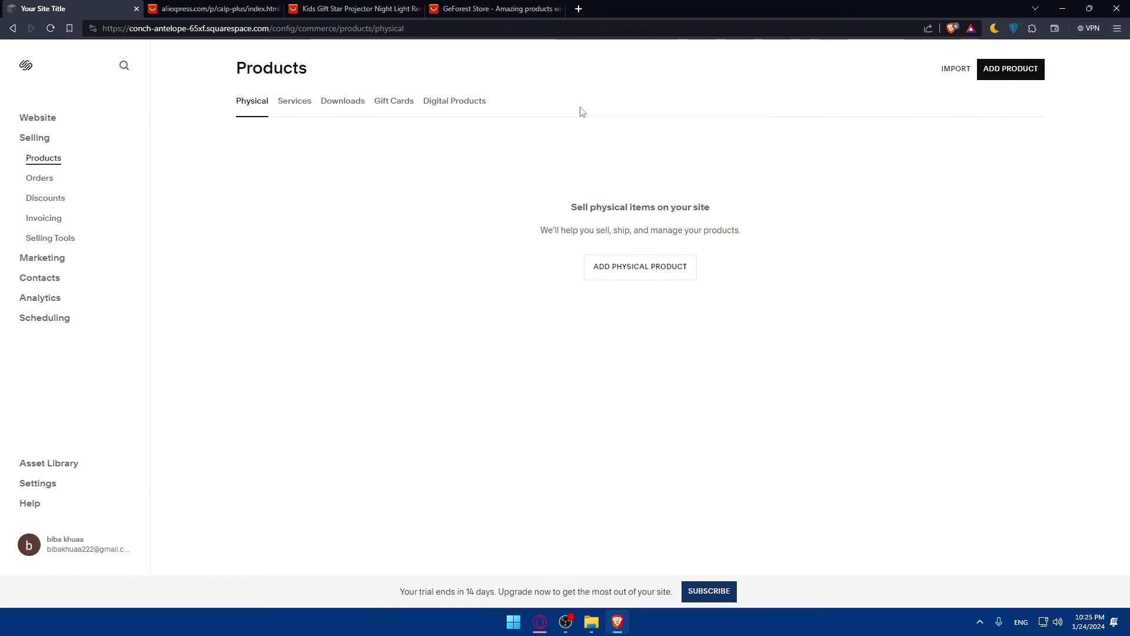
# Leave the extensions page and close Settings to return to the site's pages
pyautogui.hotkey('alt', 'Left')
pyautogui.click(65, 125)
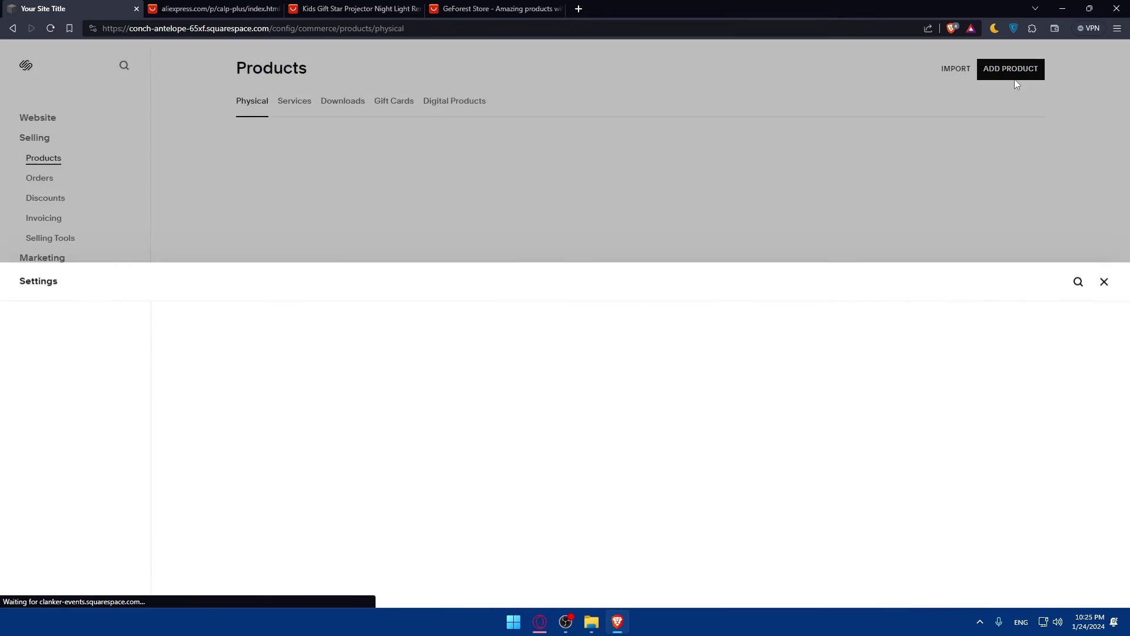